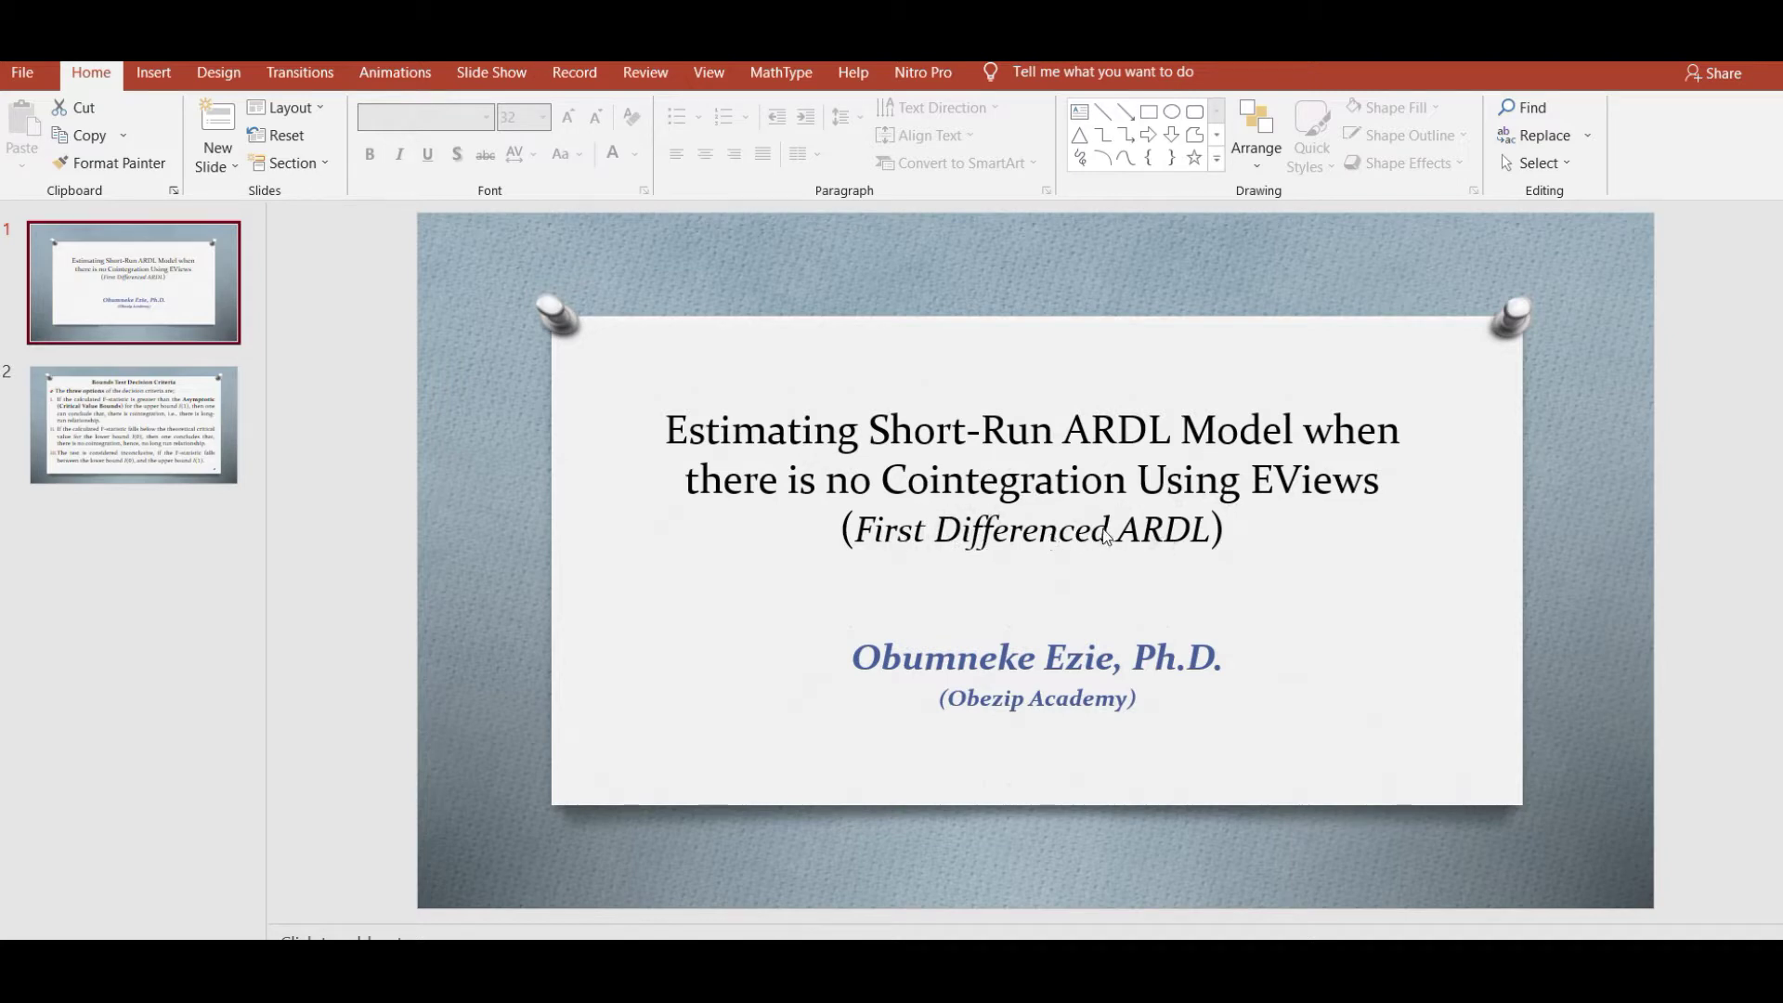
Show slide 2, the Bounds Test Decision Criteria slide, in PowerPoint
{"action": "left_click", "coordinate": [206, 434]}
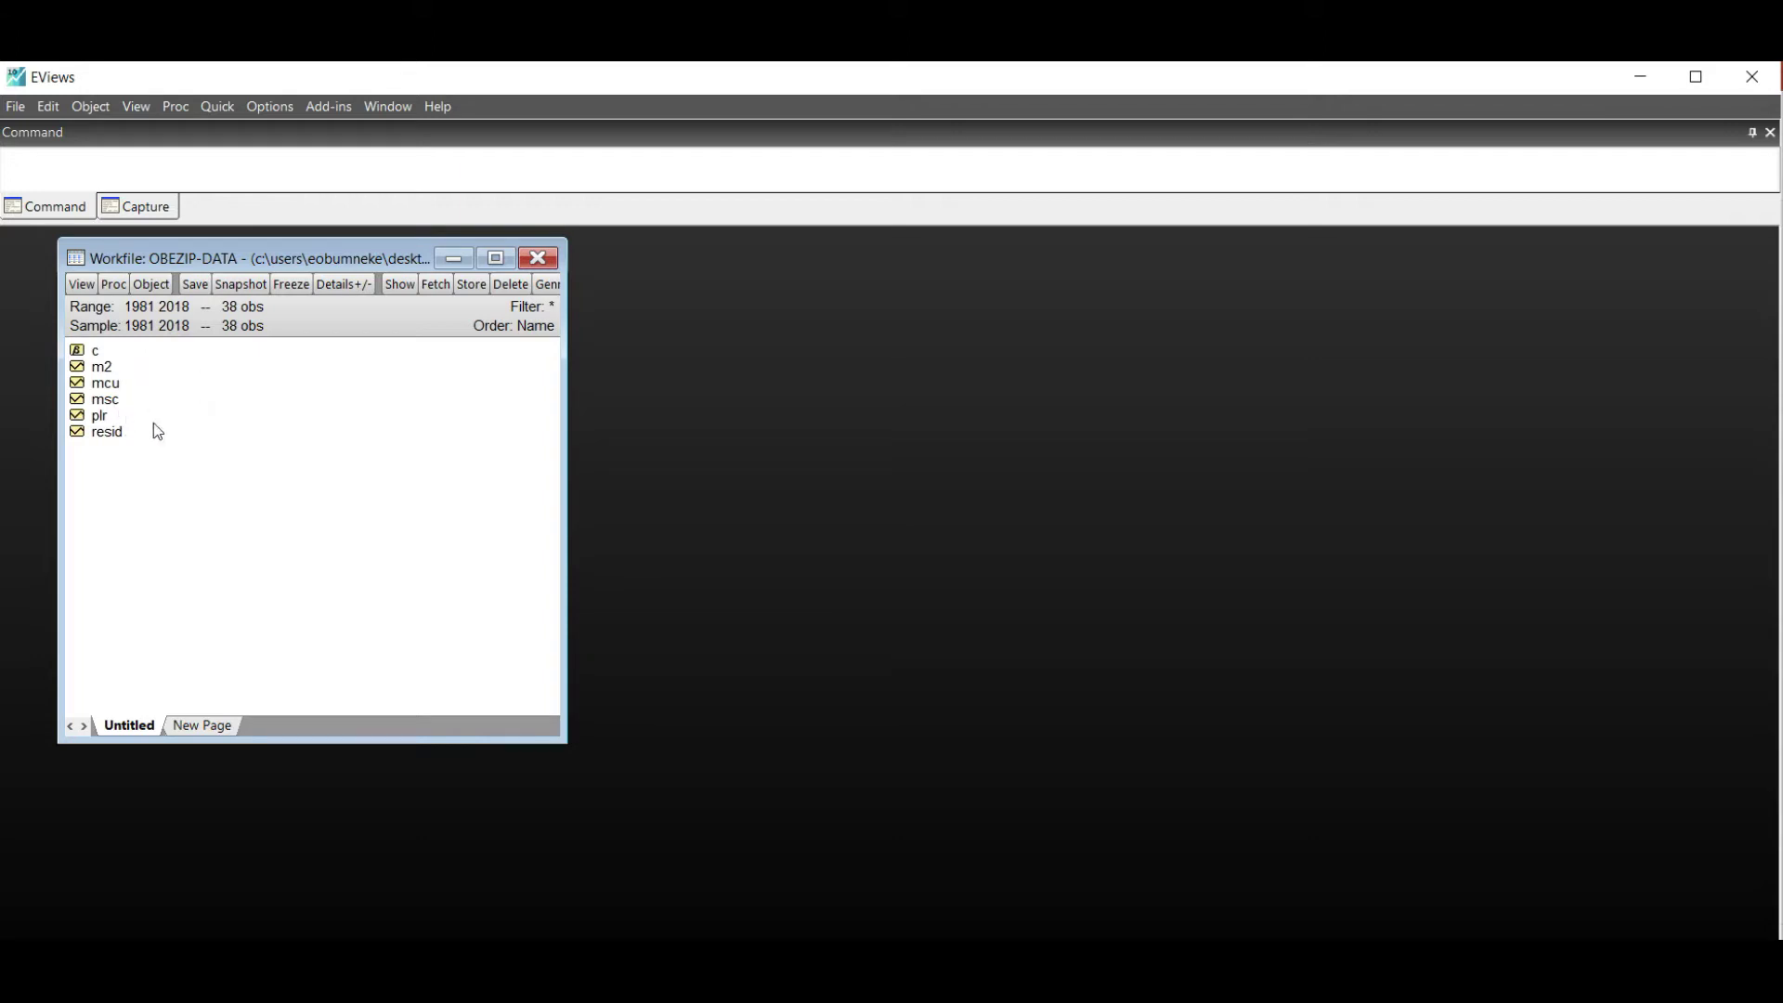
{"action": "left_click", "coordinate": [231, 112]}
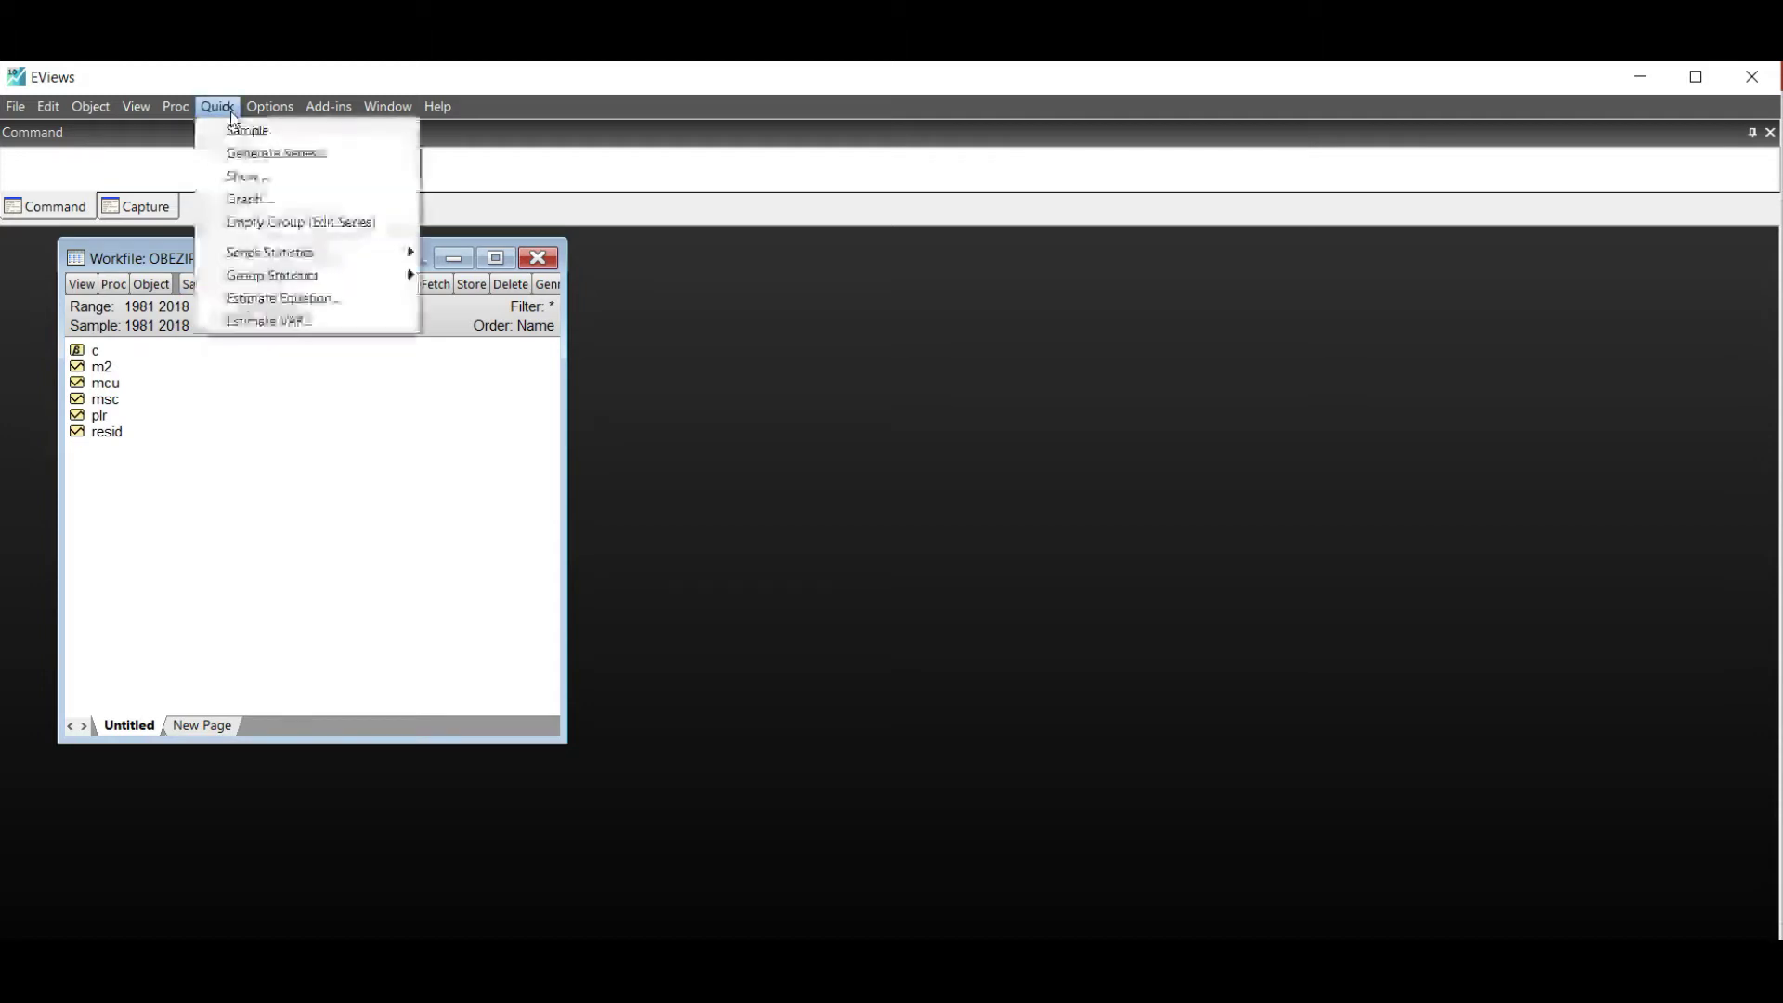
Estimate 'mcu c m2 msc plr' with the ARDL method, which selects ARDL(1, 0, 2, 4)
{"action": "left_click", "coordinate": [301, 303]}
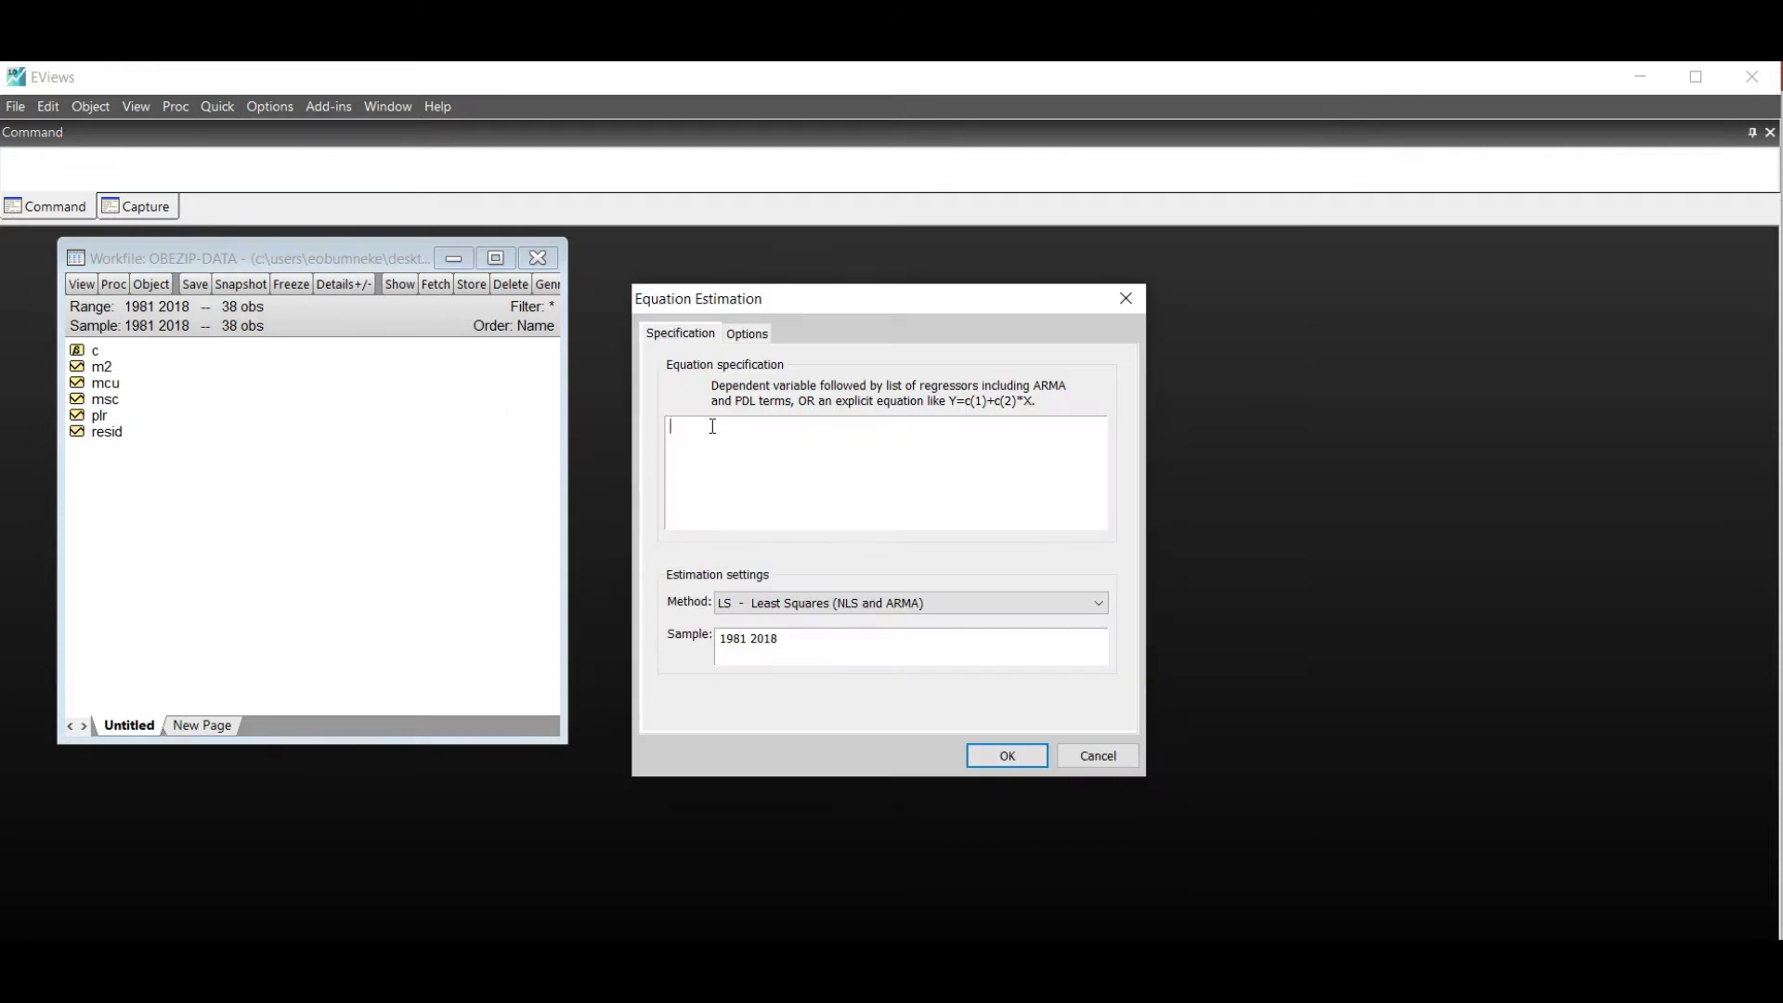
{"action": "type", "text": "mc"}
{"action": "type", "text": "u c m2 msc plr"}
{"action": "left_click", "coordinate": [719, 429]}
{"action": "left_click", "coordinate": [1095, 605]}
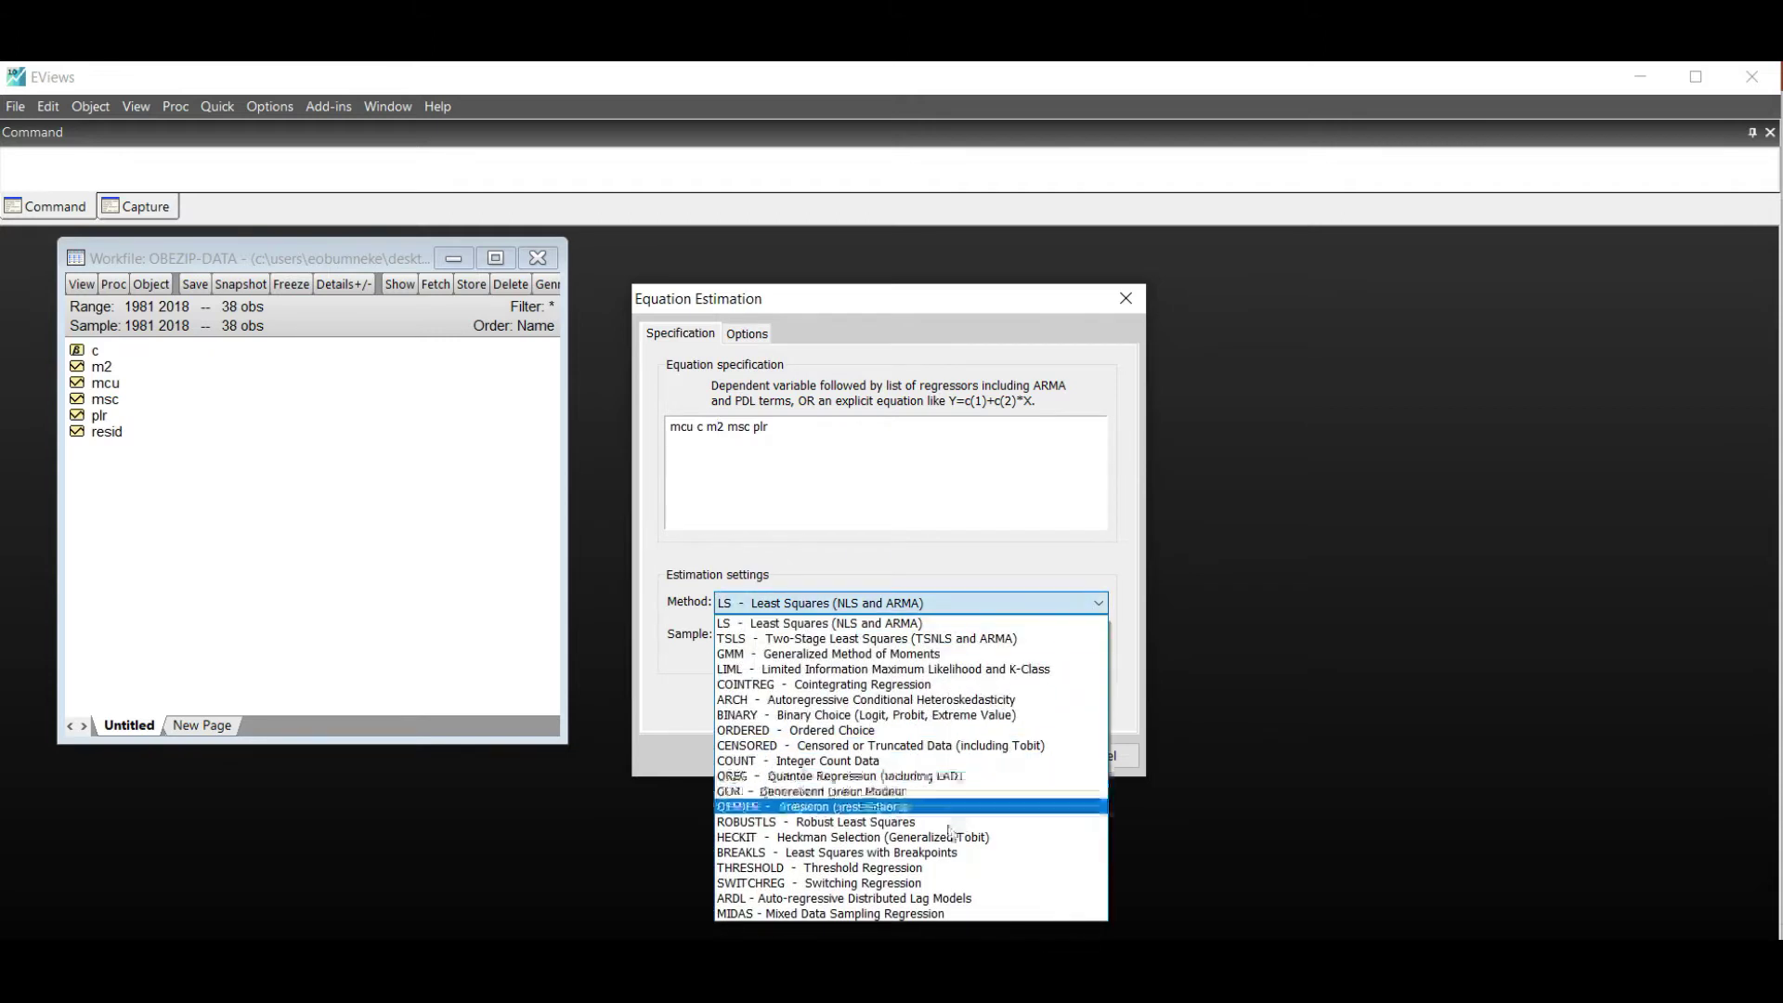
{"action": "left_click", "coordinate": [940, 899]}
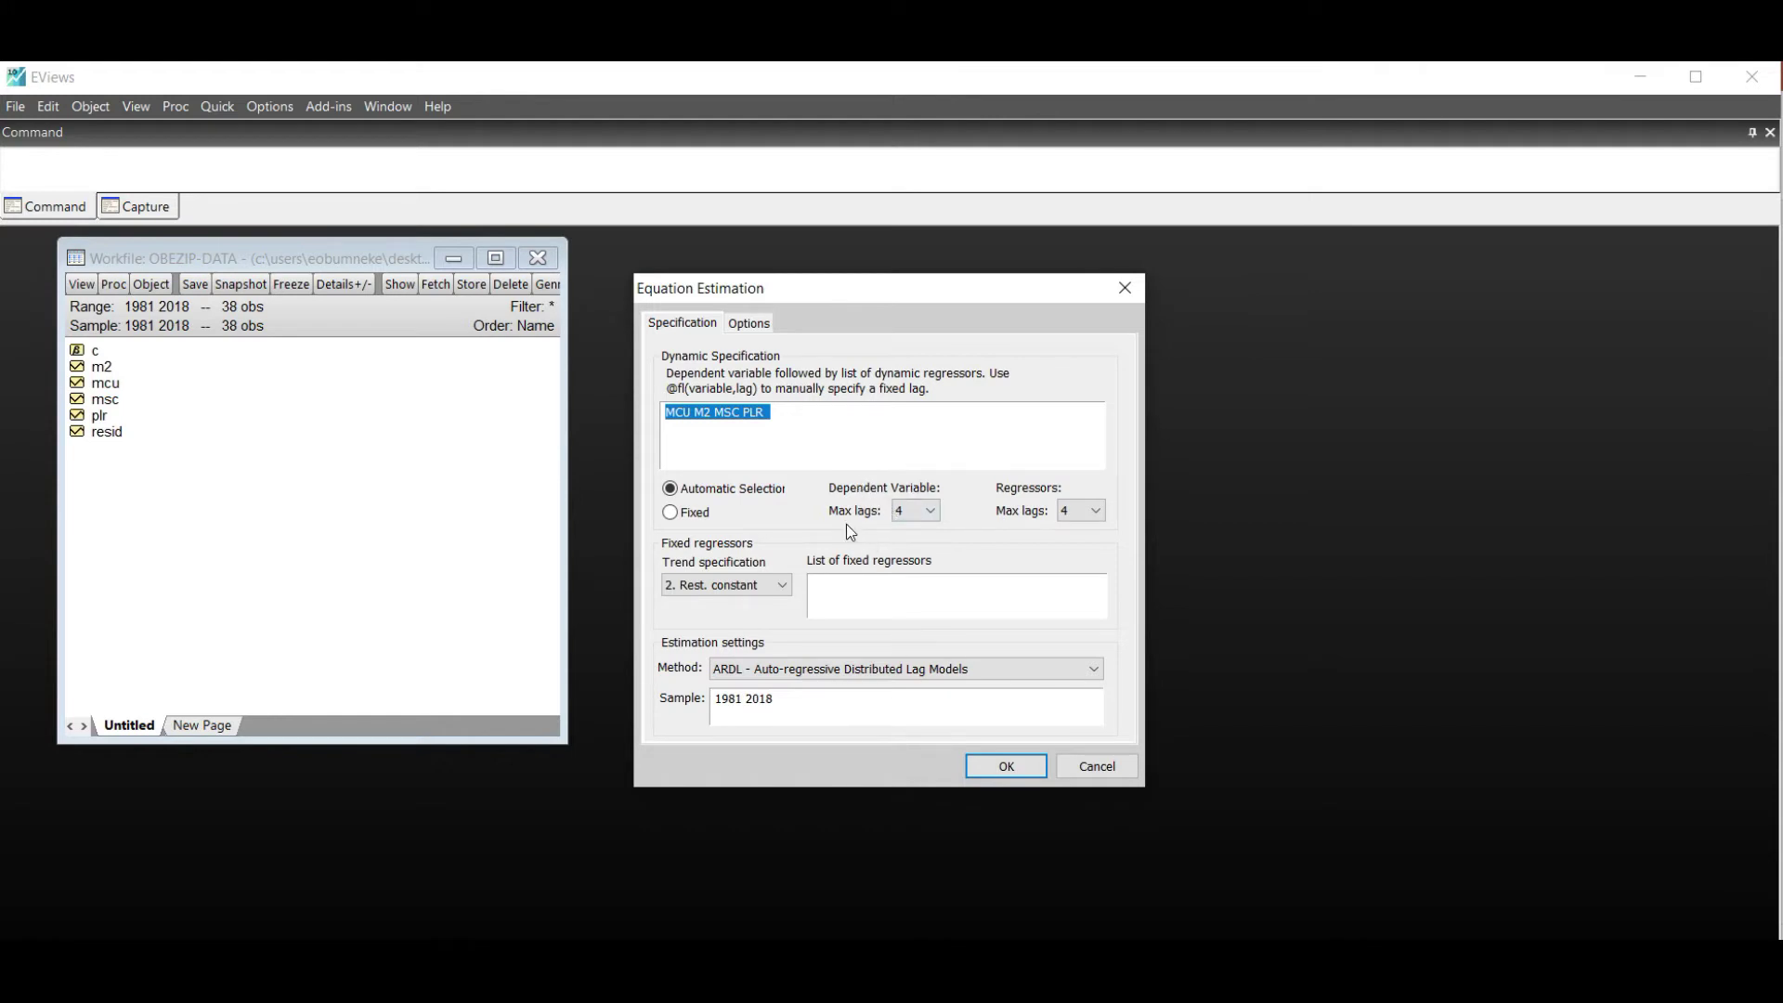
{"action": "left_click", "coordinate": [980, 768]}
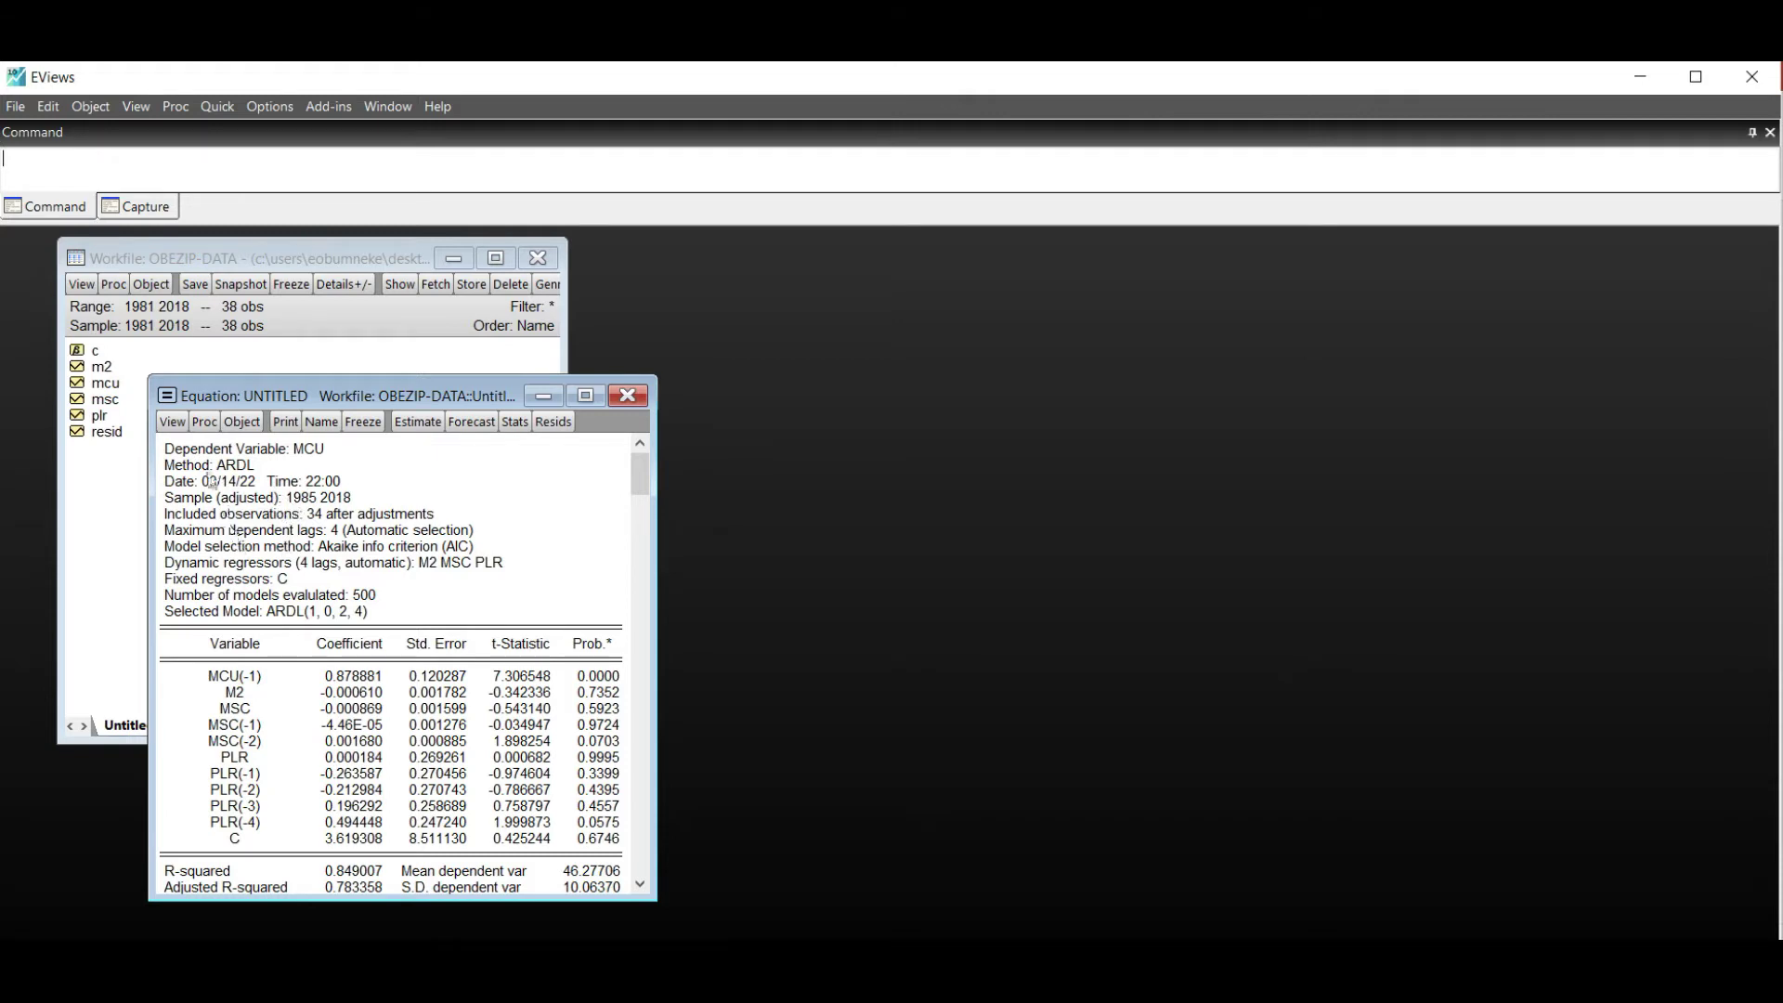
Browse the equation's View menu to Coefficient Diagnostics
{"action": "left_click", "coordinate": [175, 429]}
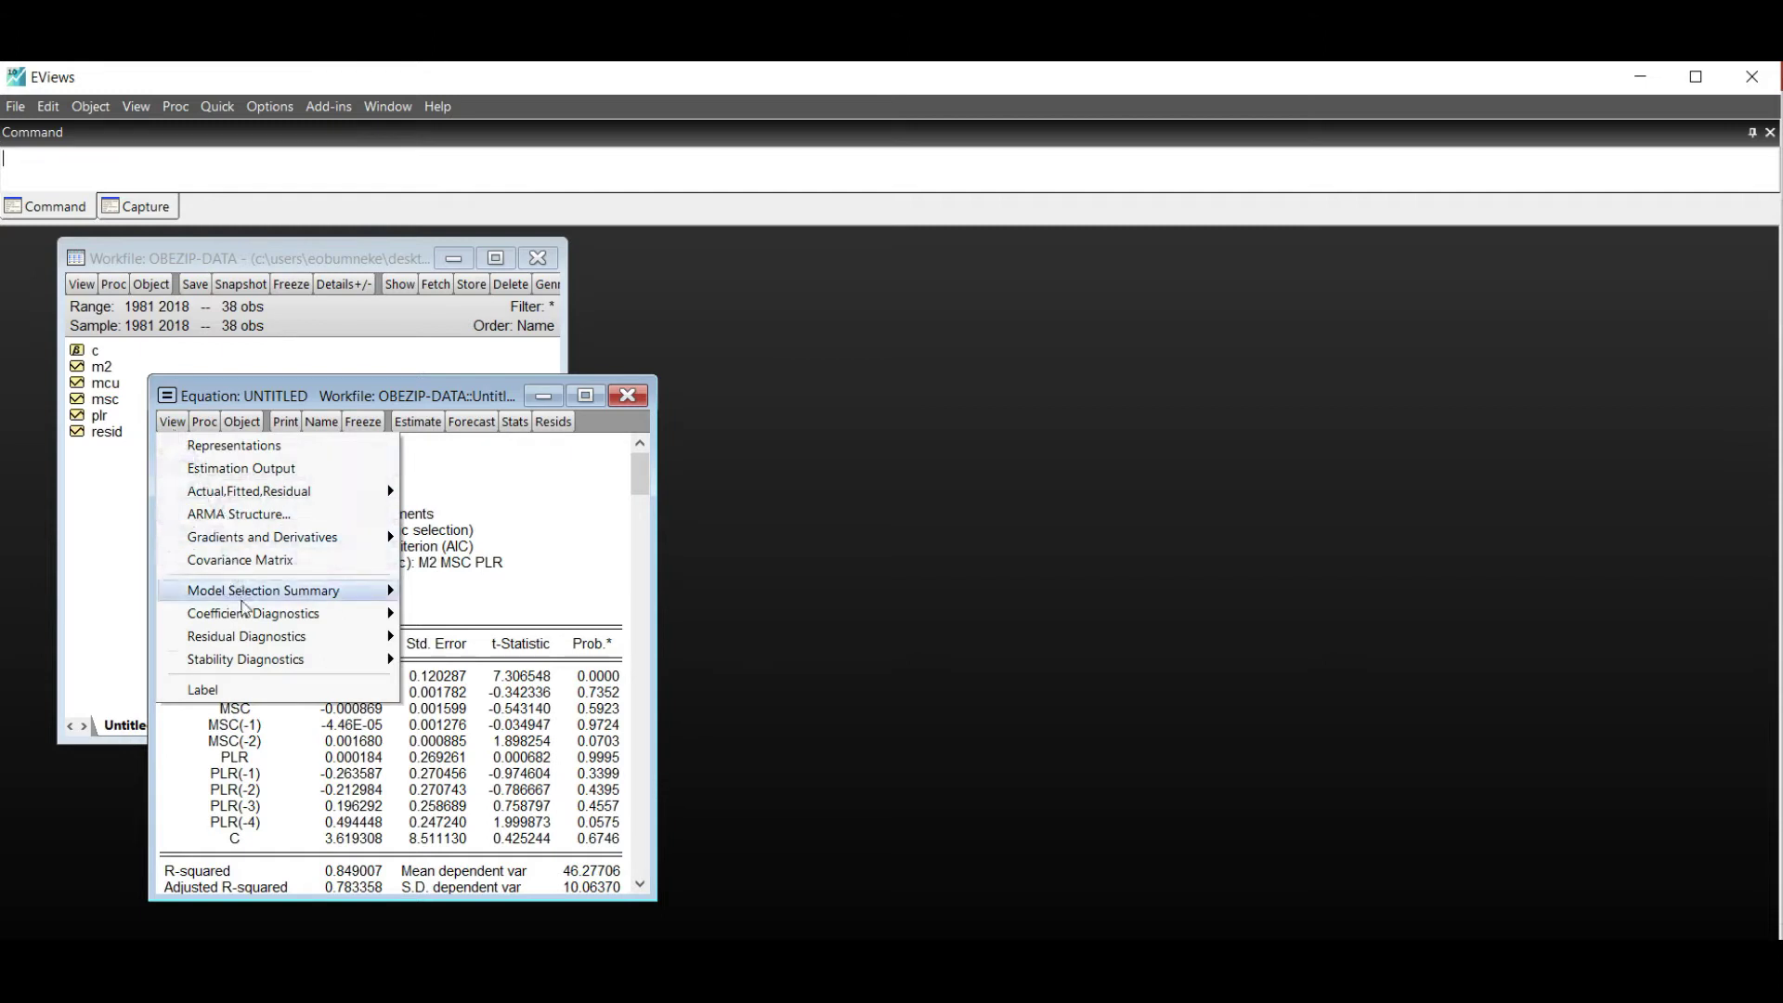
{"action": "mouse_move", "coordinate": [249, 618]}
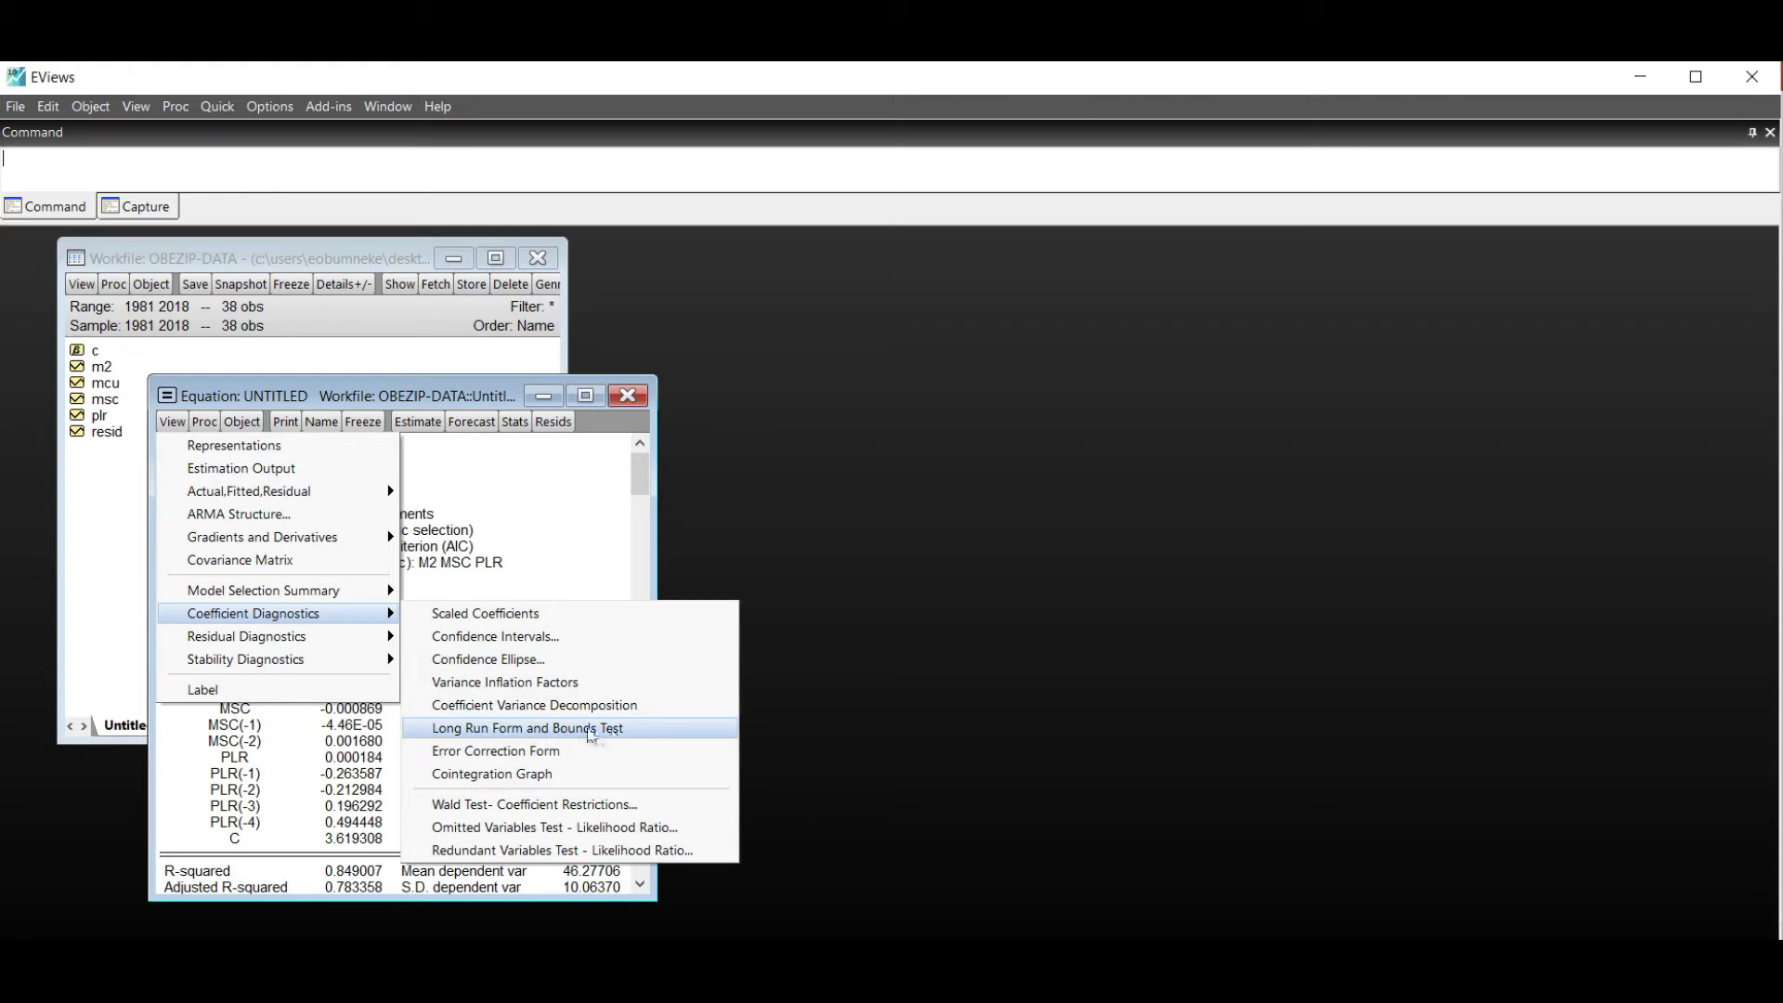
Show the Long Run Form and Bounds Test, widened and scrolled to the F-Bounds Test
{"action": "left_click", "coordinate": [598, 730]}
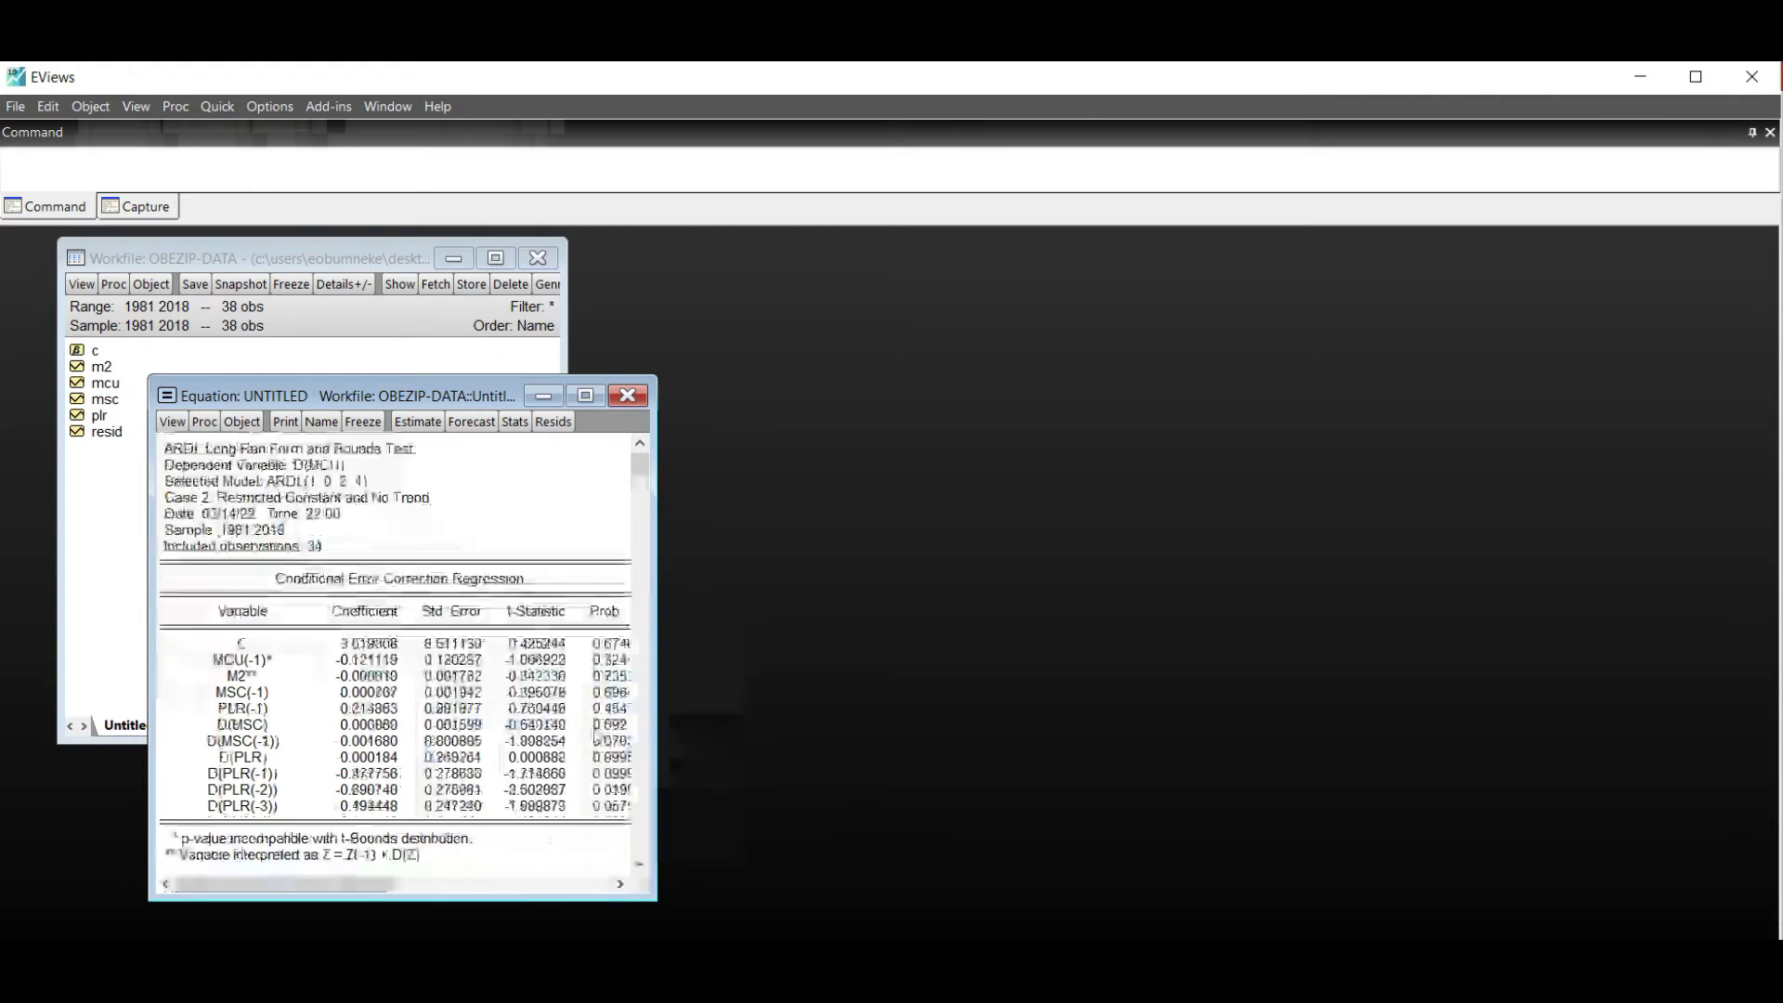
{"action": "scroll", "coordinate": [344, 607], "scroll_direction": "down", "scroll_amount": 5}
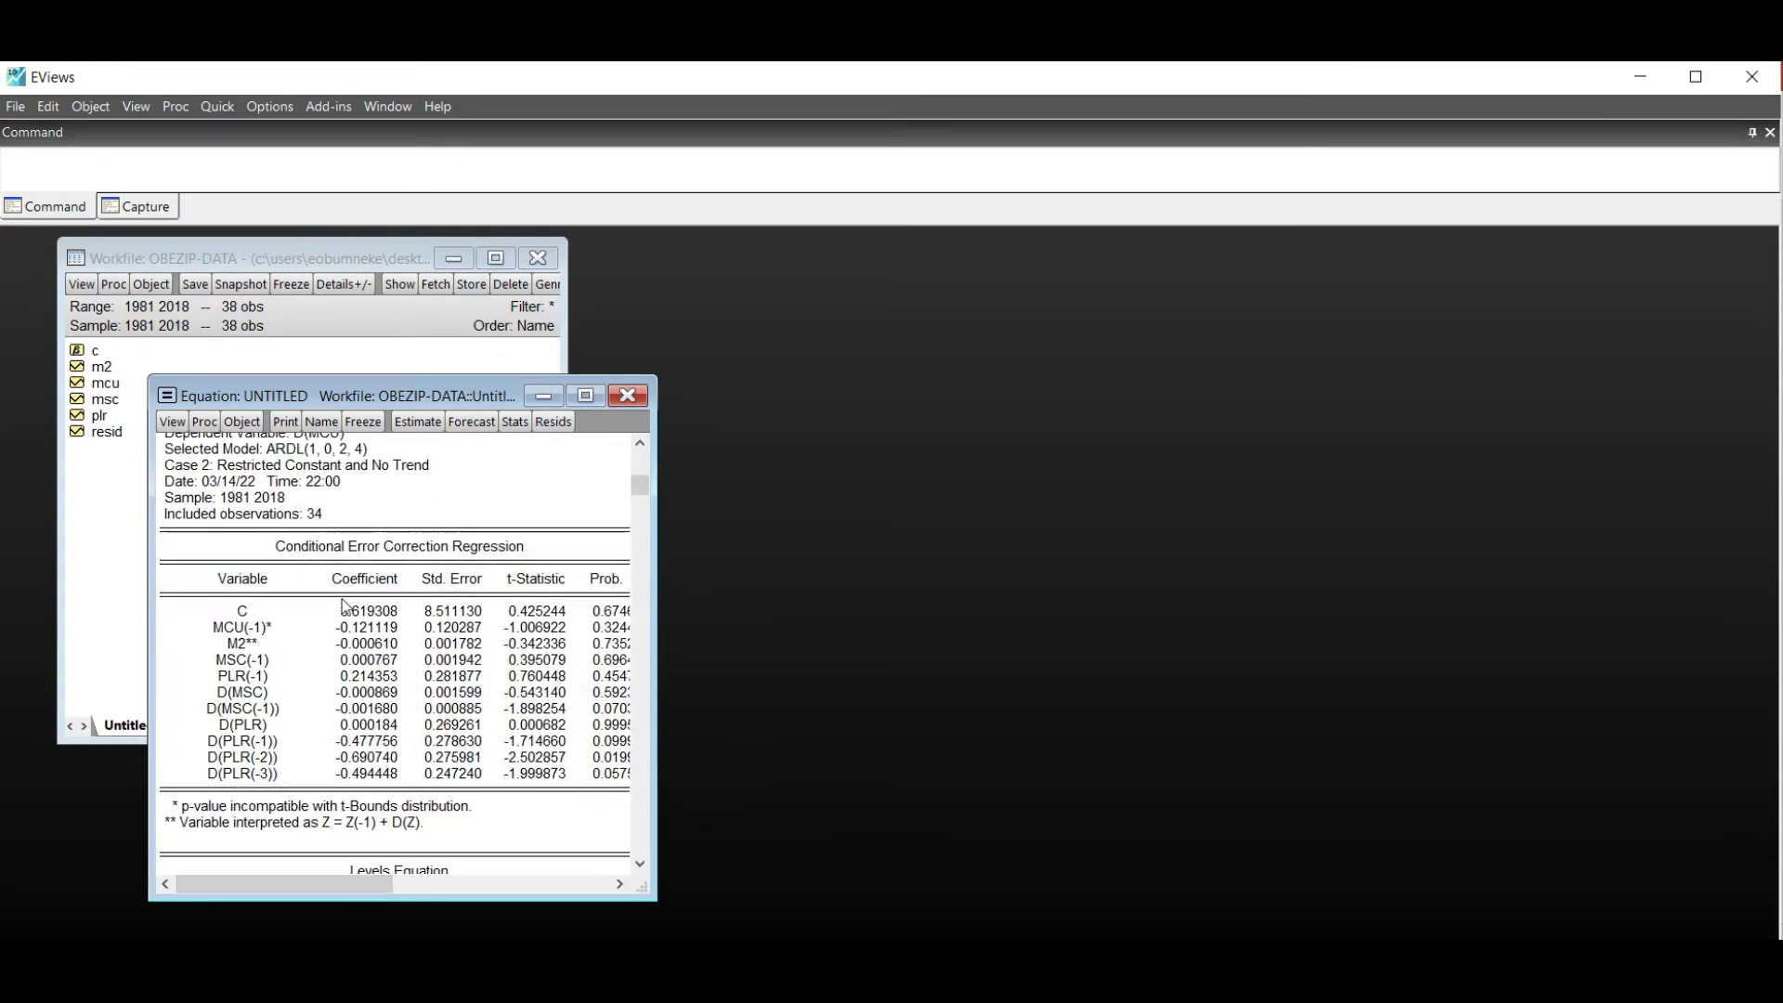
{"action": "scroll", "coordinate": [345, 607], "scroll_direction": "down", "scroll_amount": 5}
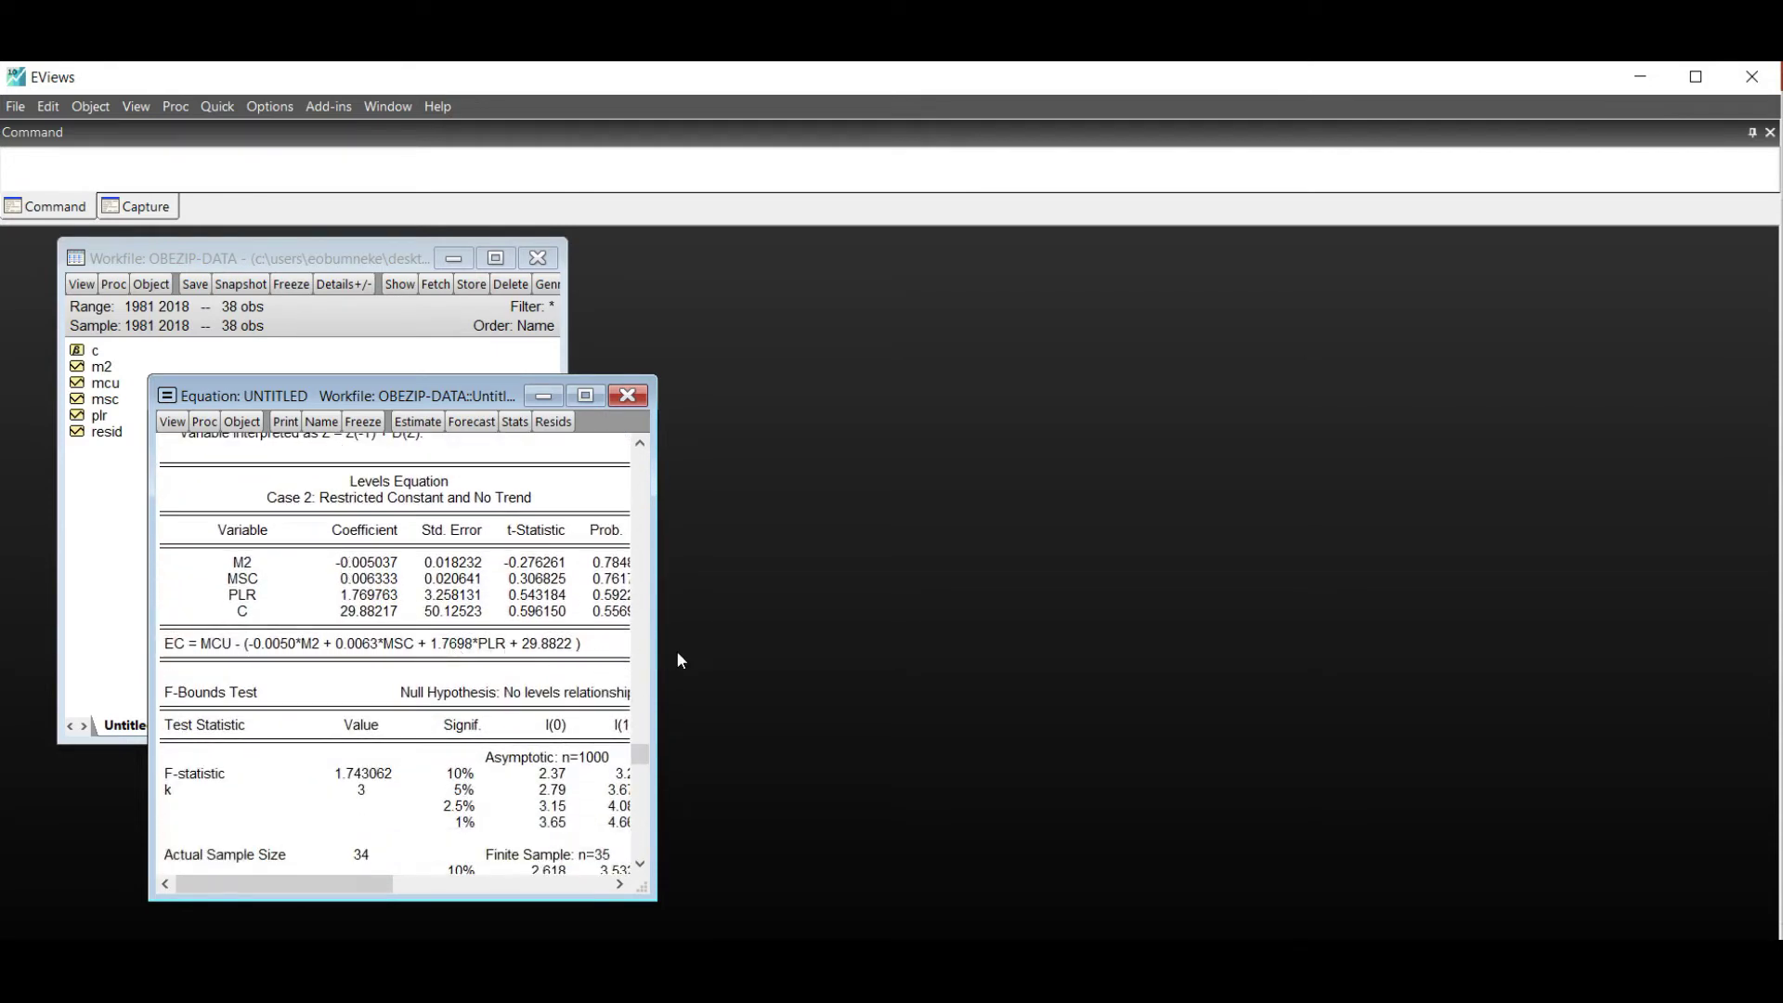
{"action": "left_click_drag", "start_coordinate": [656, 647], "coordinate": [741, 650]}
{"action": "scroll", "coordinate": [497, 660], "scroll_direction": "down", "scroll_amount": 1}
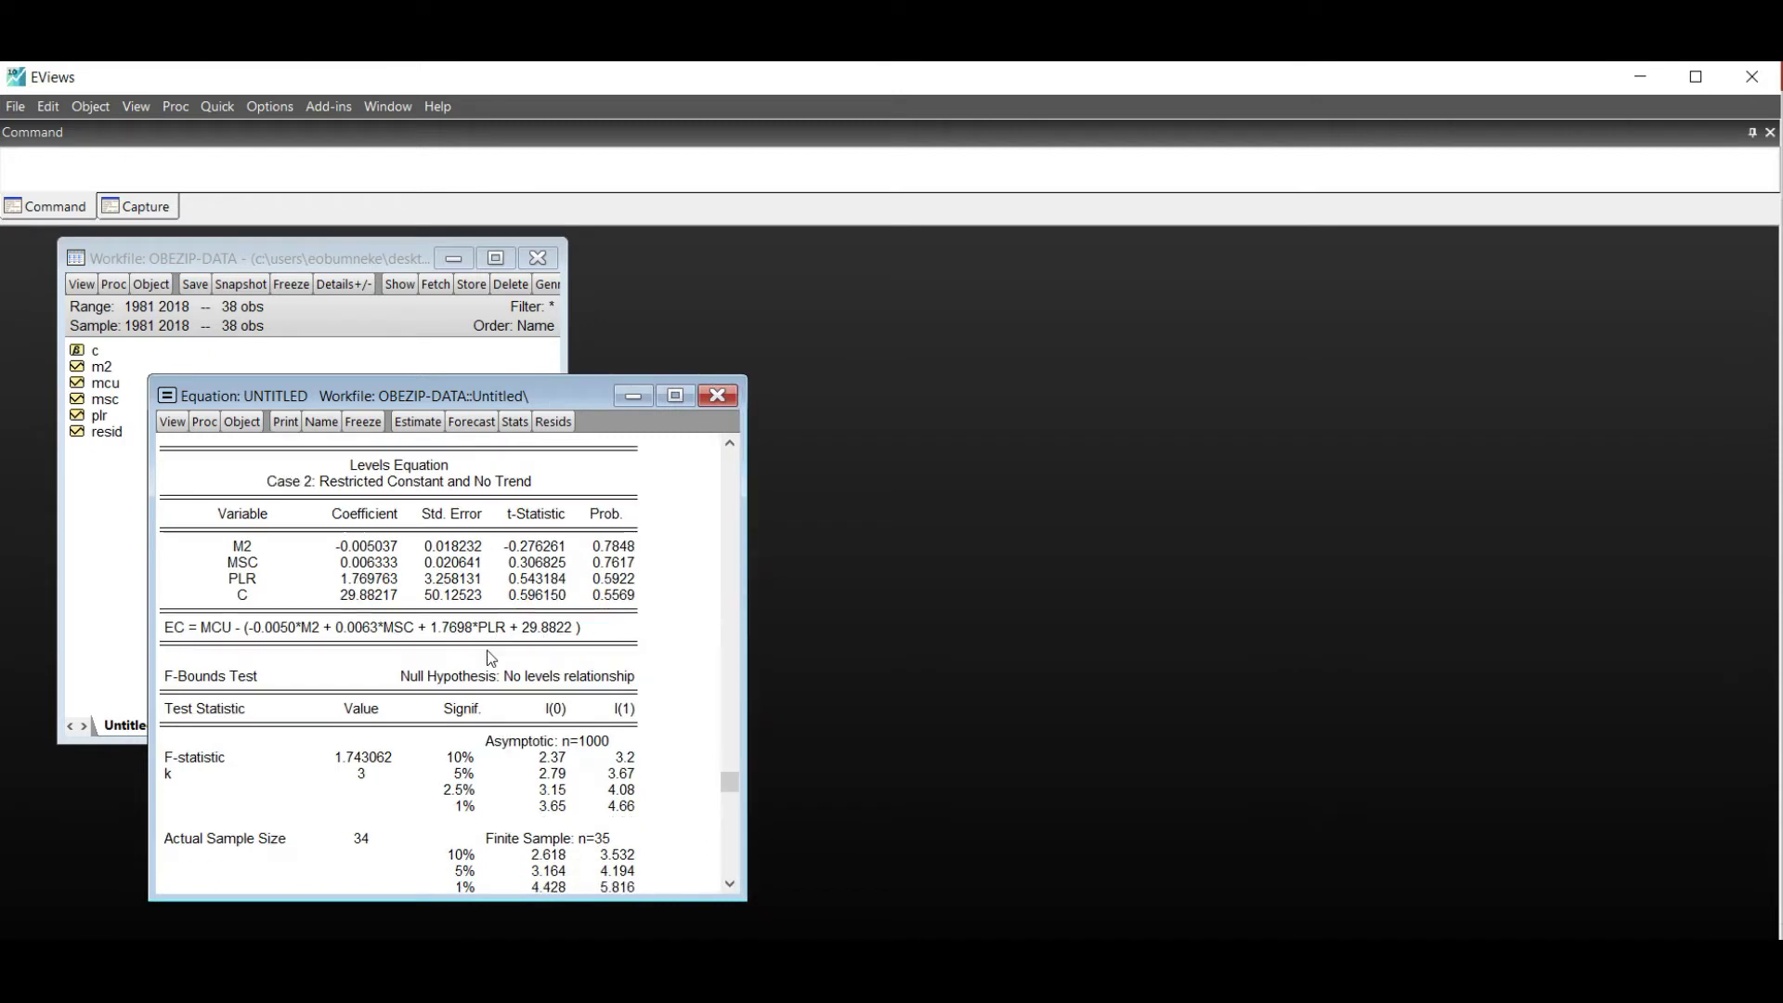
Compare the F-statistic 1.743062 against the 5% bounds I(0) 2.79 and I(1) 3.67
{"action": "left_click", "coordinate": [348, 762]}
{"action": "left_click", "coordinate": [502, 776]}
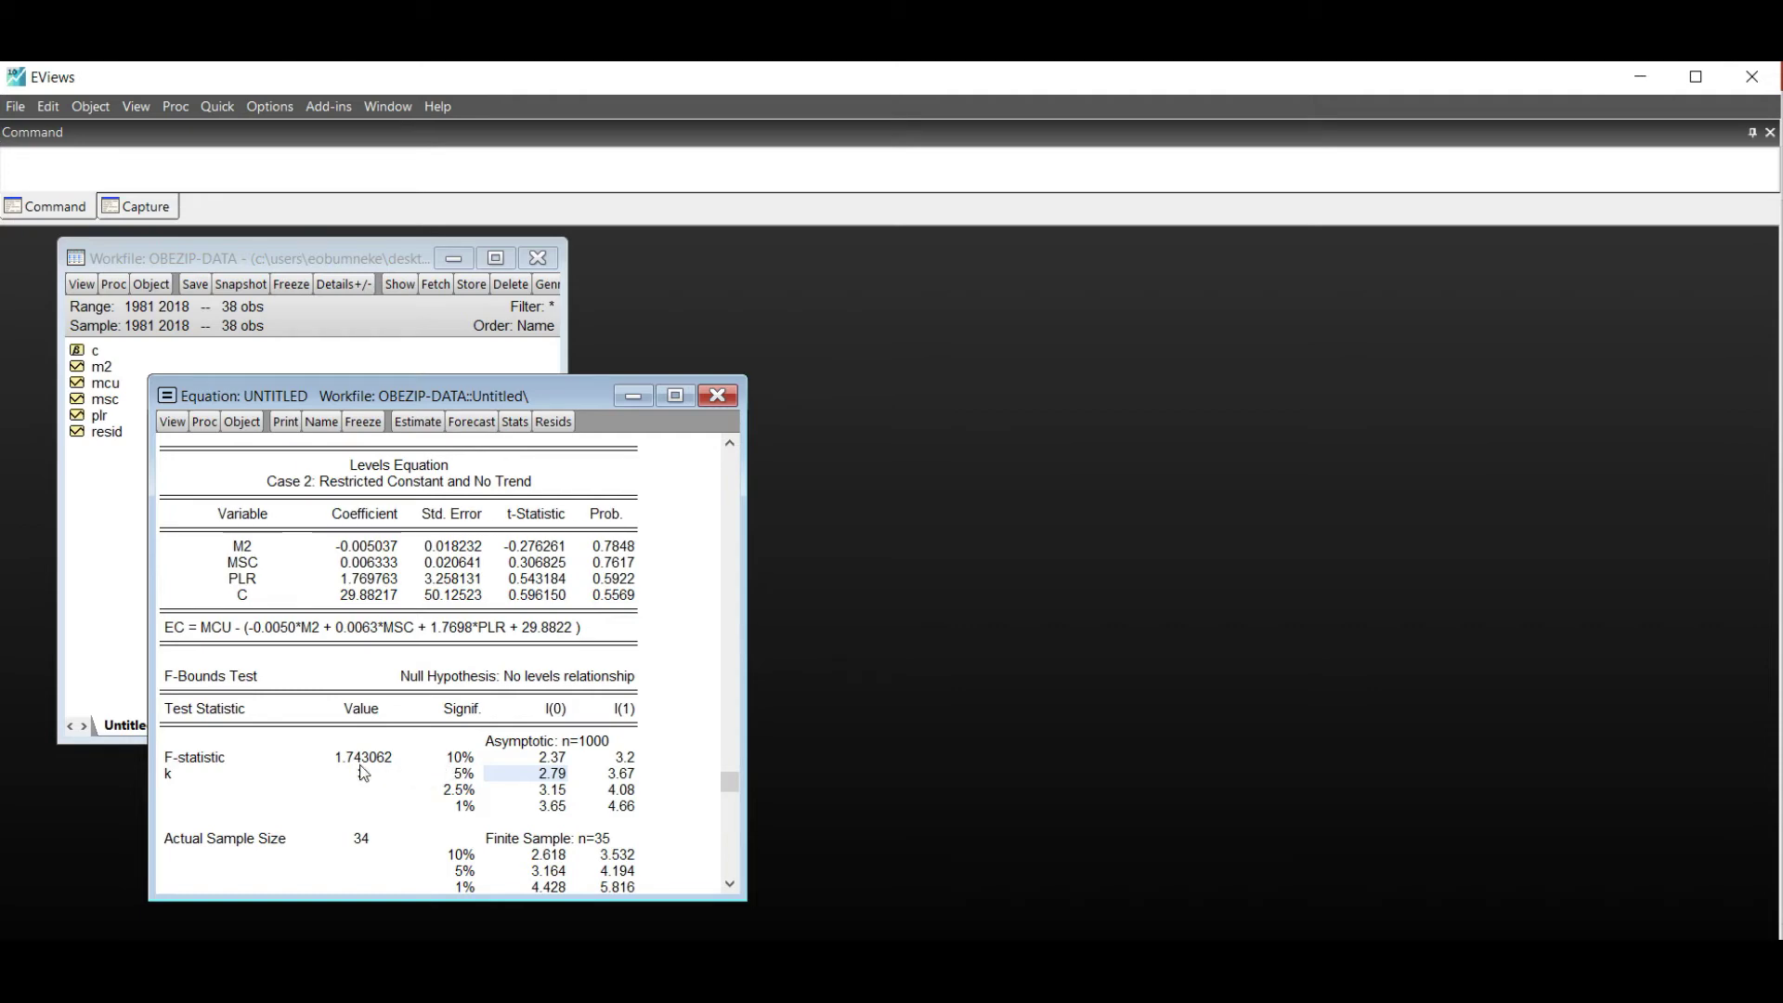
{"action": "left_click", "coordinate": [363, 759]}
{"action": "left_click", "coordinate": [559, 775]}
{"action": "left_click", "coordinate": [637, 774]}
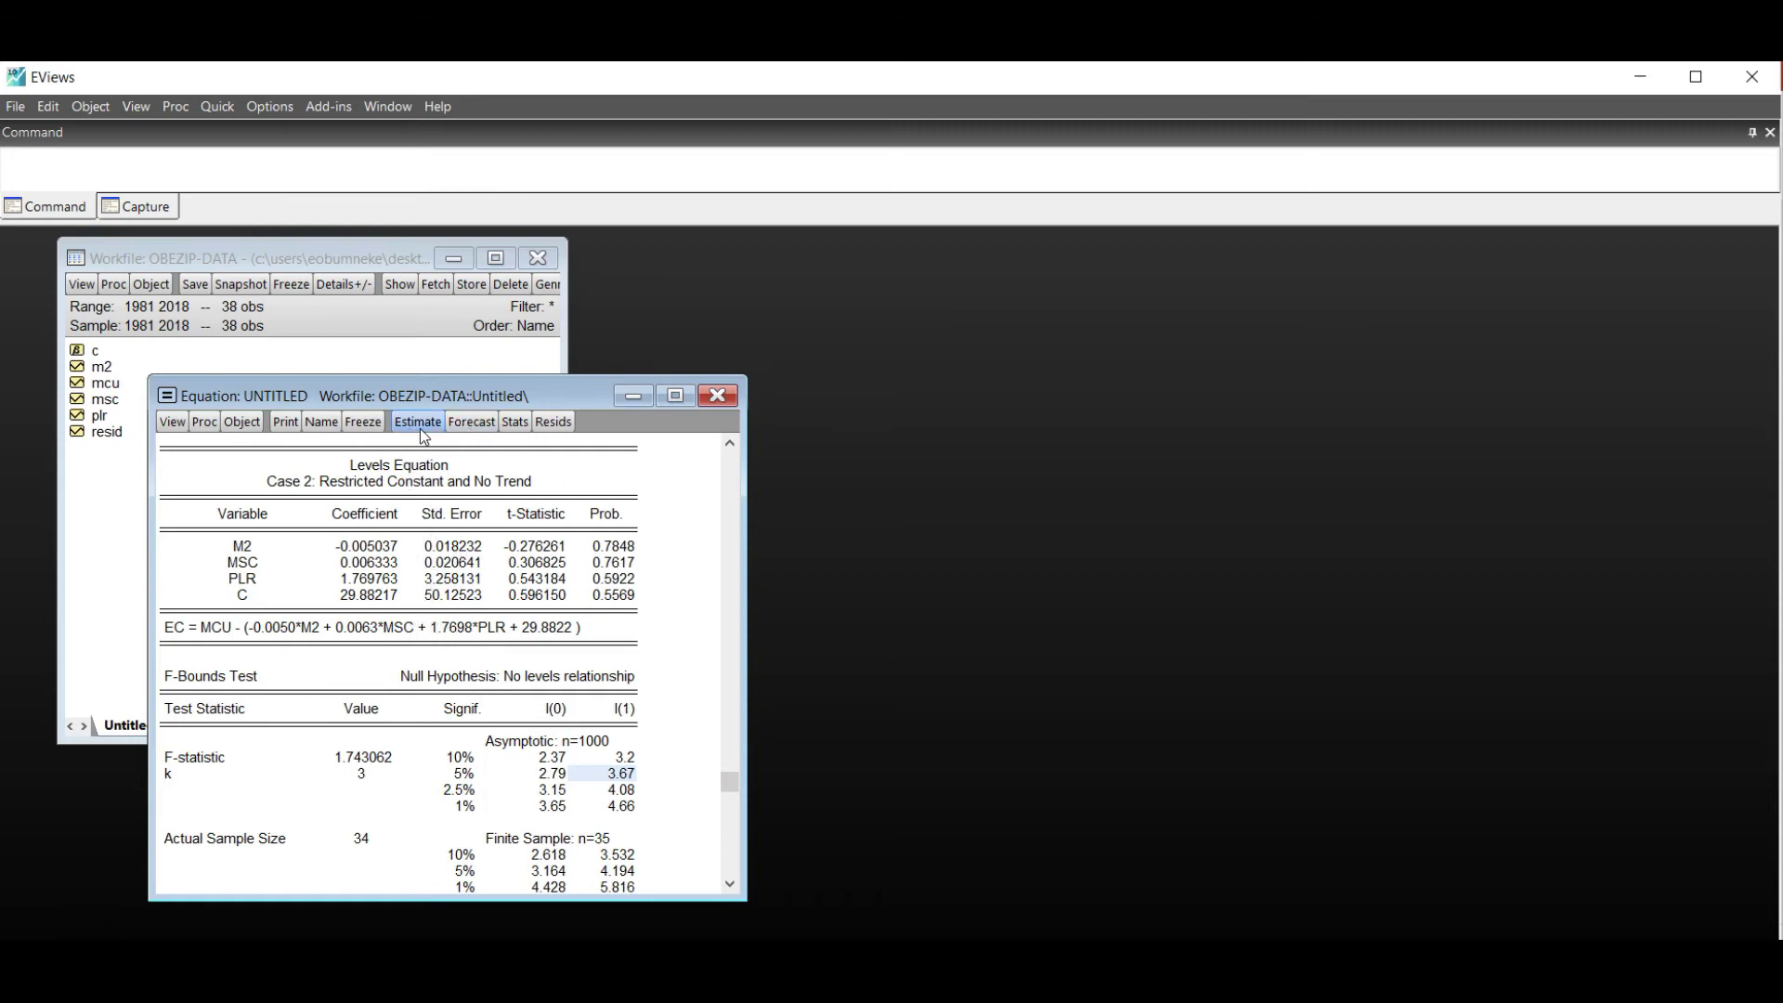
Rewrite the equation's dynamic specification as d(MCU) d(M2) d(MSC) d(PLR)
{"action": "left_click", "coordinate": [420, 427]}
{"action": "left_click", "coordinate": [376, 527]}
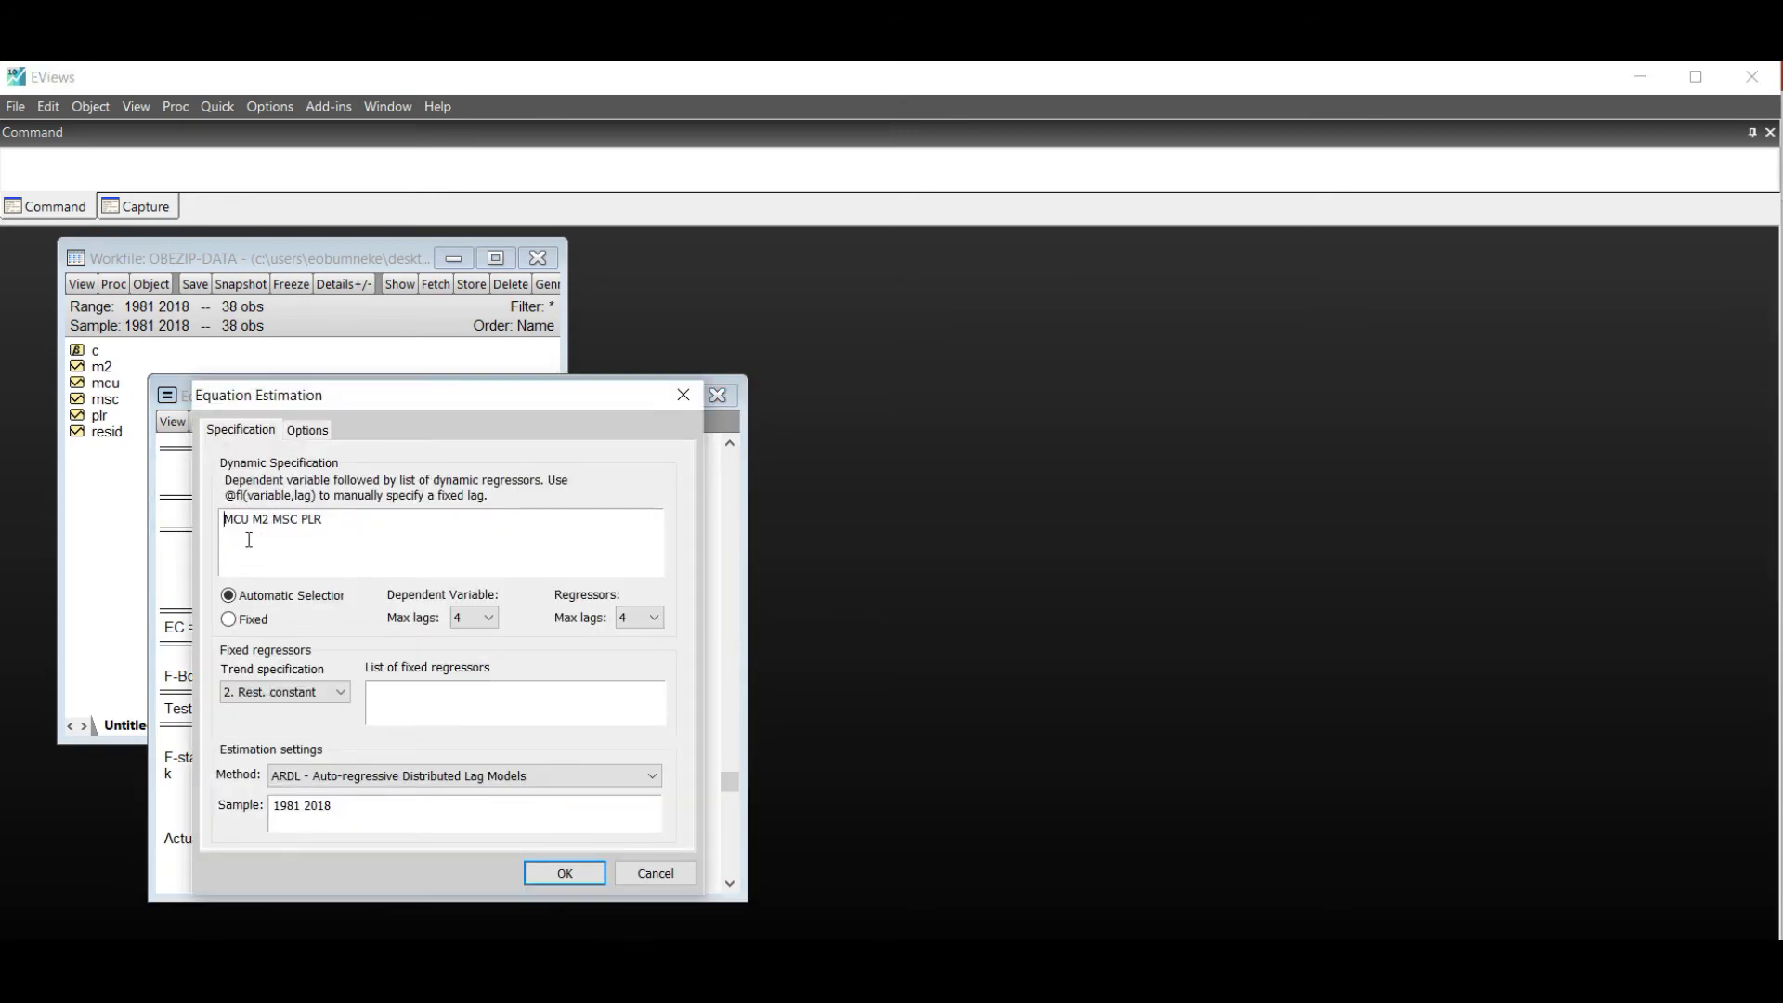
{"action": "type", "text": "d("}
{"action": "left_click", "coordinate": [264, 520]}
{"action": "type", "text": ") d(M2)"}
{"action": "key", "text": "Right"}
{"action": "type", "text": "d(M2) d"}
Run the differenced ARDL(2, 4, 1, 3) and enlarge the output to show R-squared 0.527 and AIC 6.195
{"action": "left_click", "coordinate": [555, 869]}
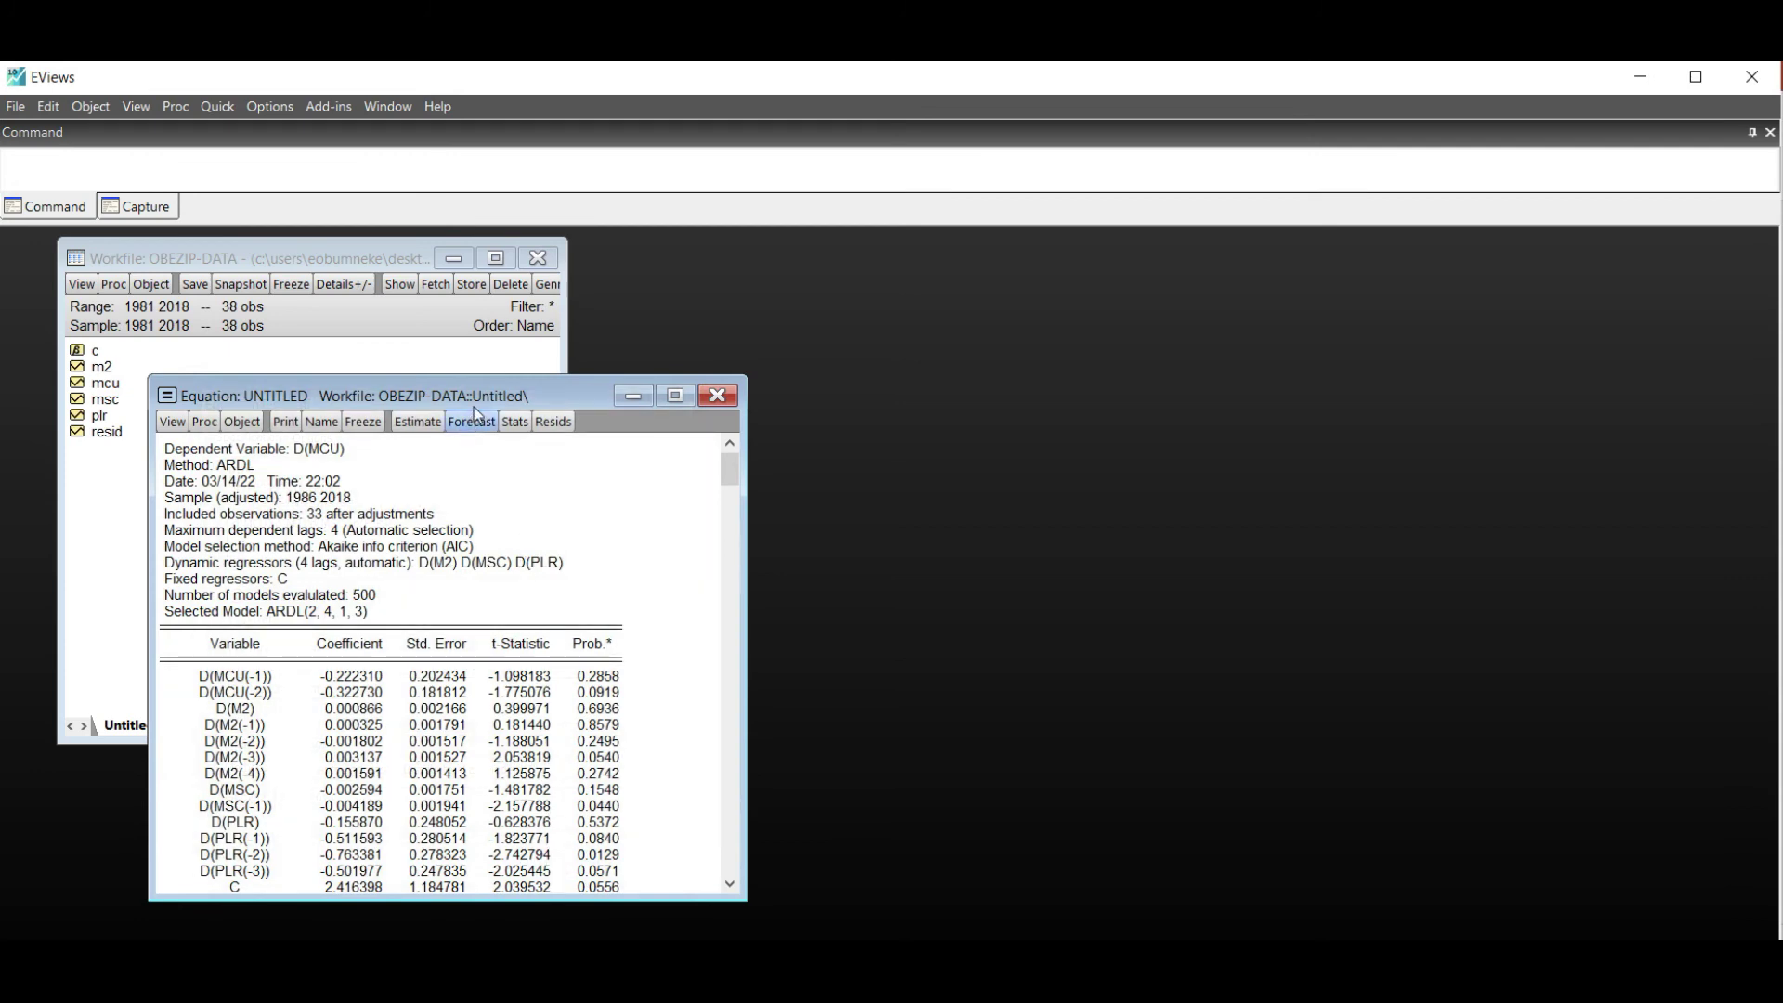
{"action": "left_click_drag", "start_coordinate": [477, 403], "coordinate": [477, 351]}
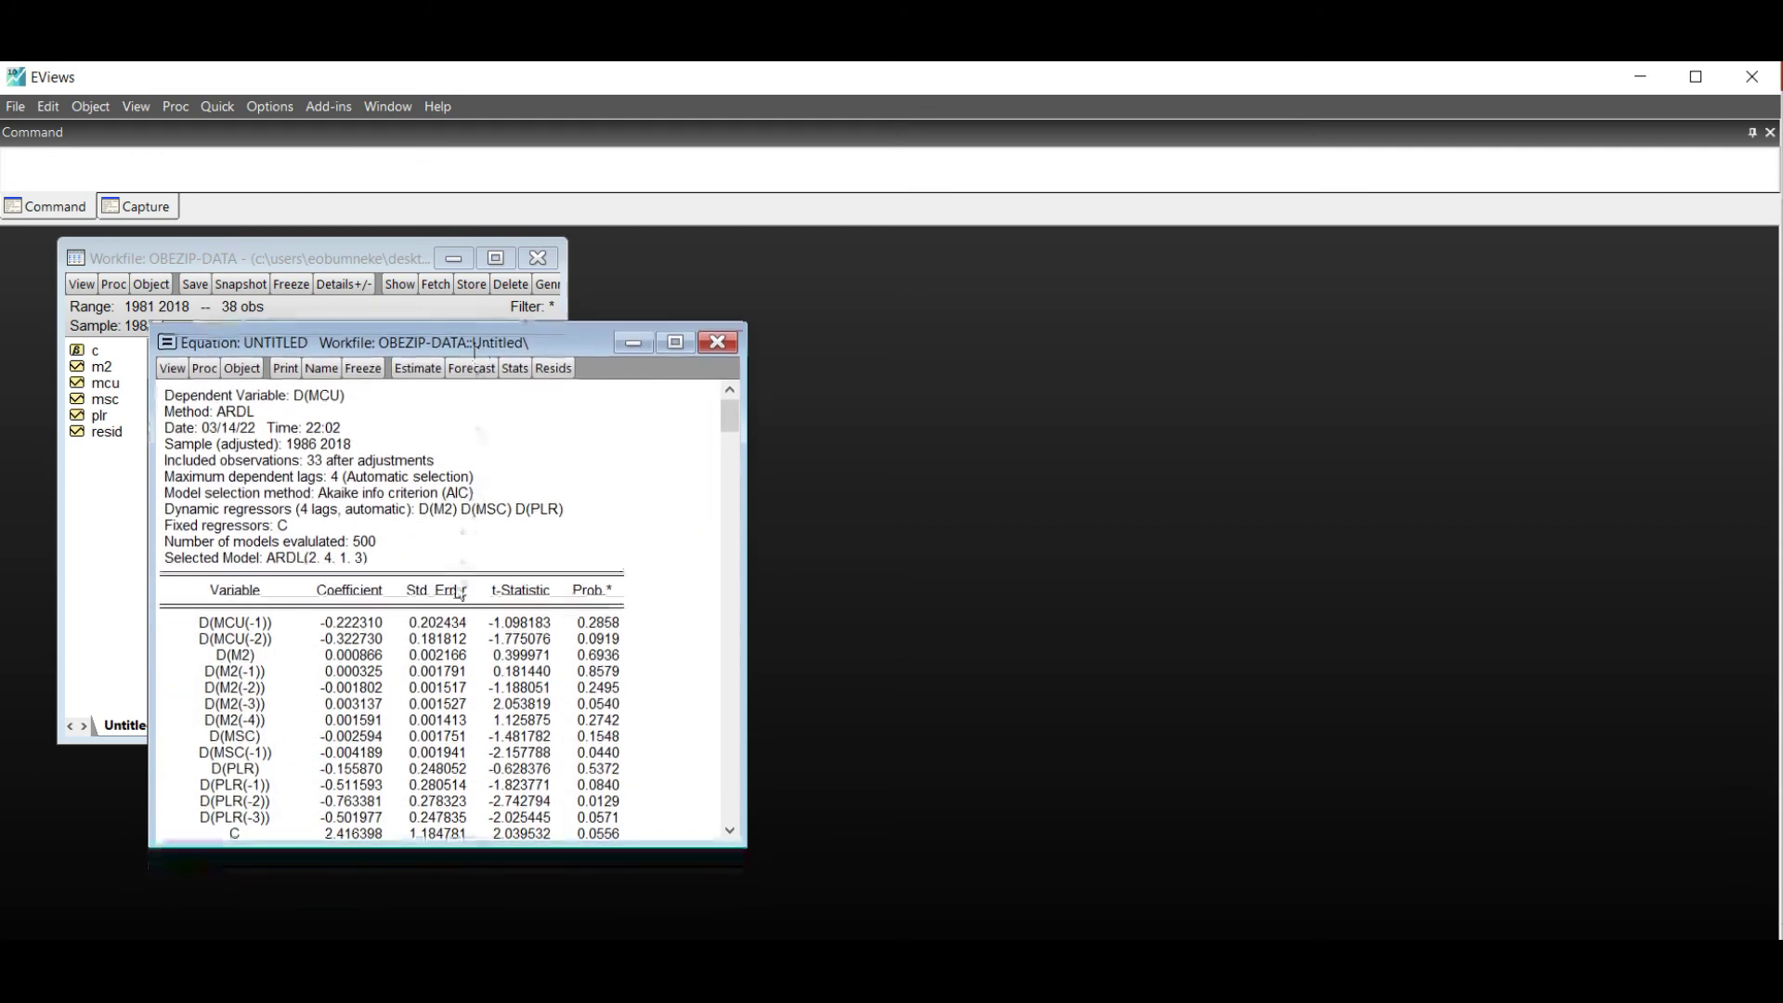
{"action": "left_click_drag", "start_coordinate": [442, 845], "coordinate": [442, 887]}
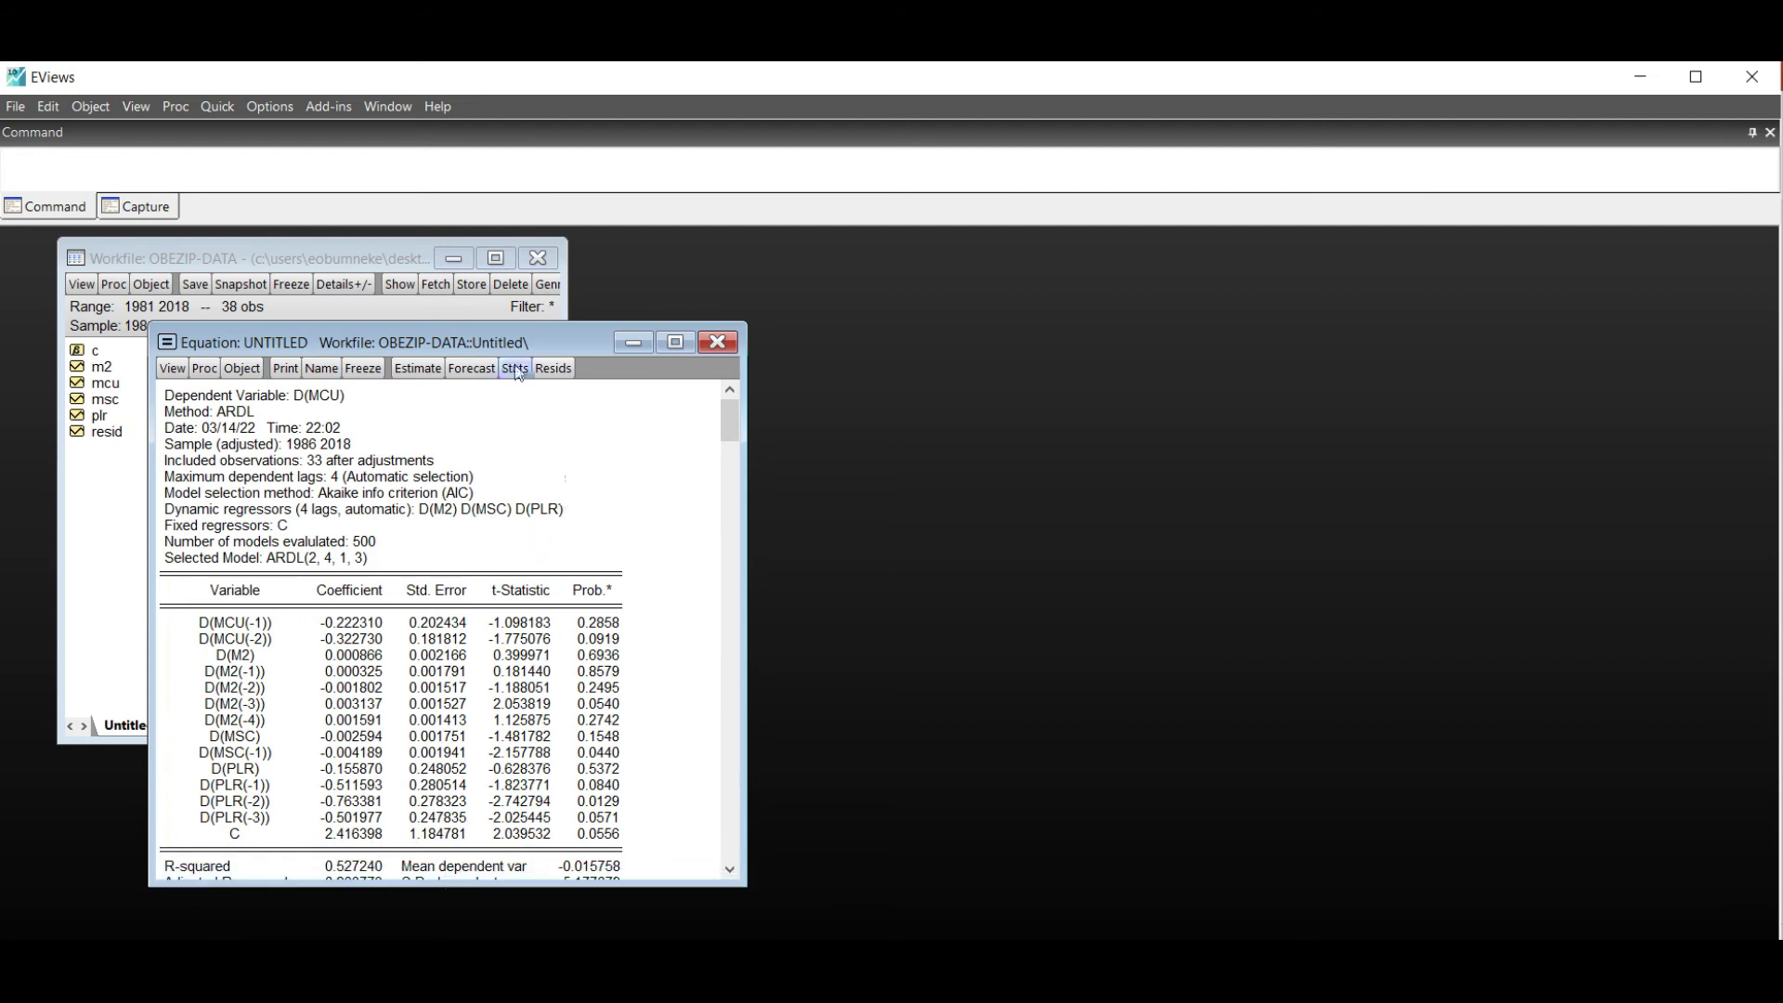
{"action": "left_click_drag", "start_coordinate": [516, 346], "coordinate": [516, 317]}
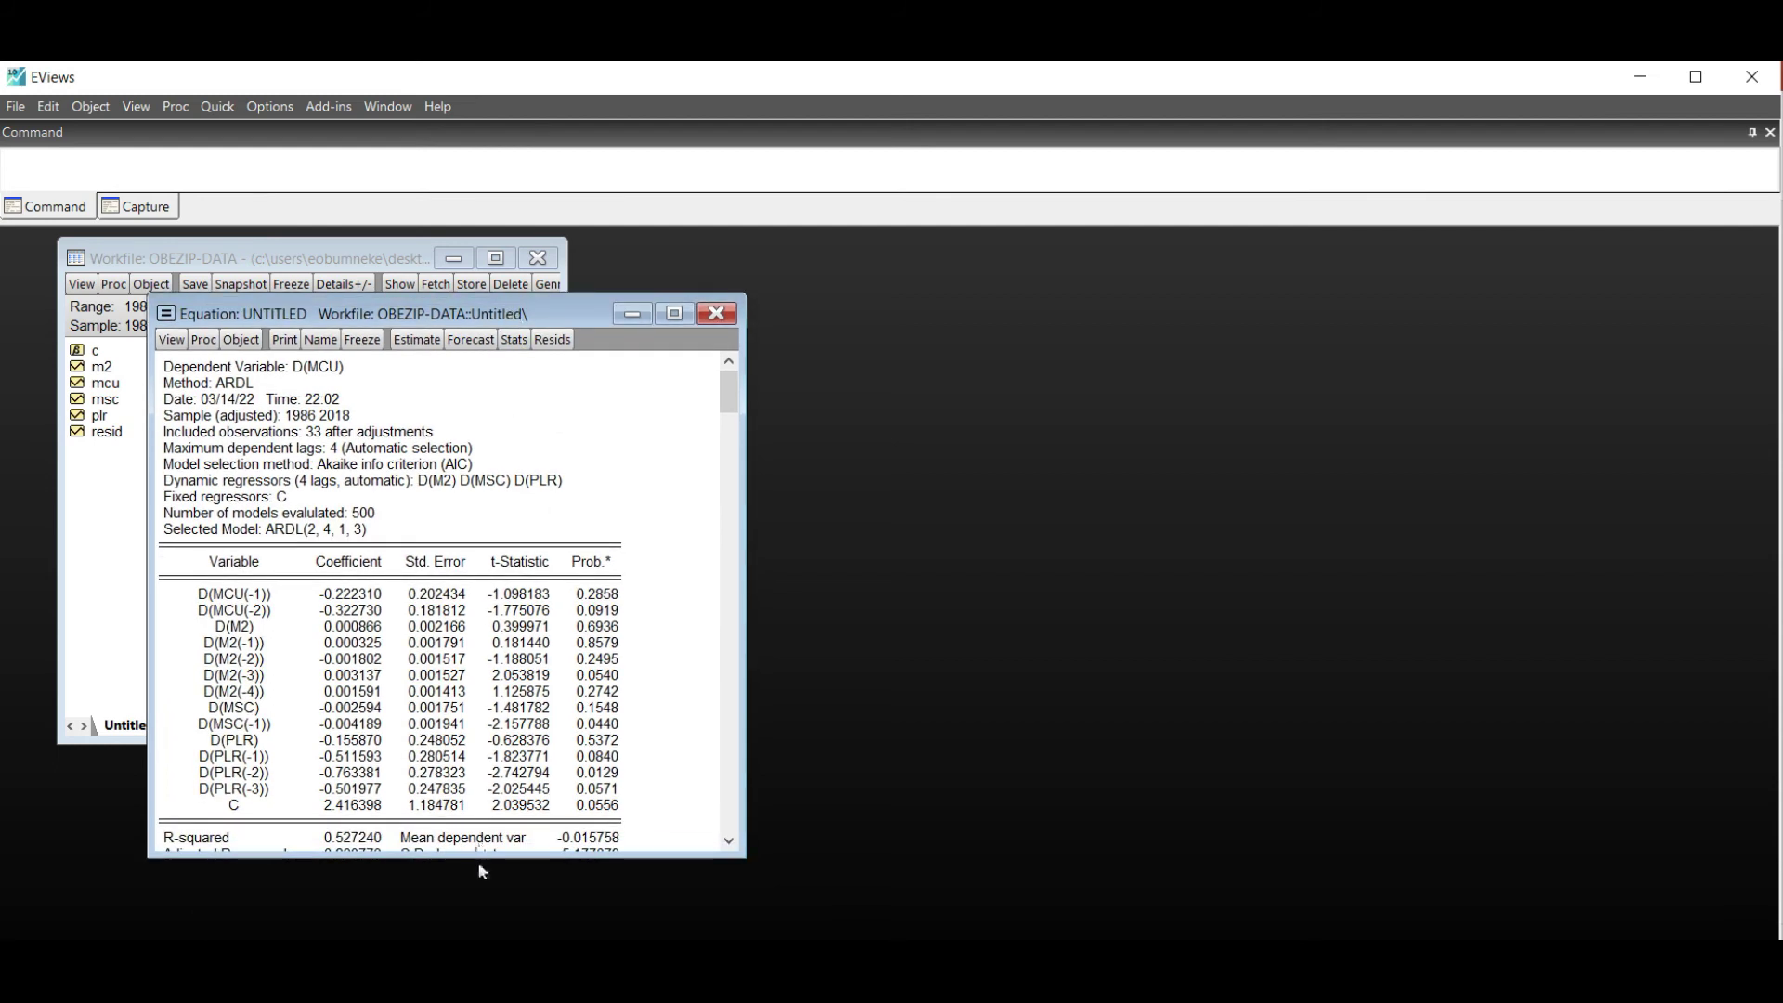
{"action": "left_click_drag", "start_coordinate": [476, 857], "coordinate": [476, 894]}
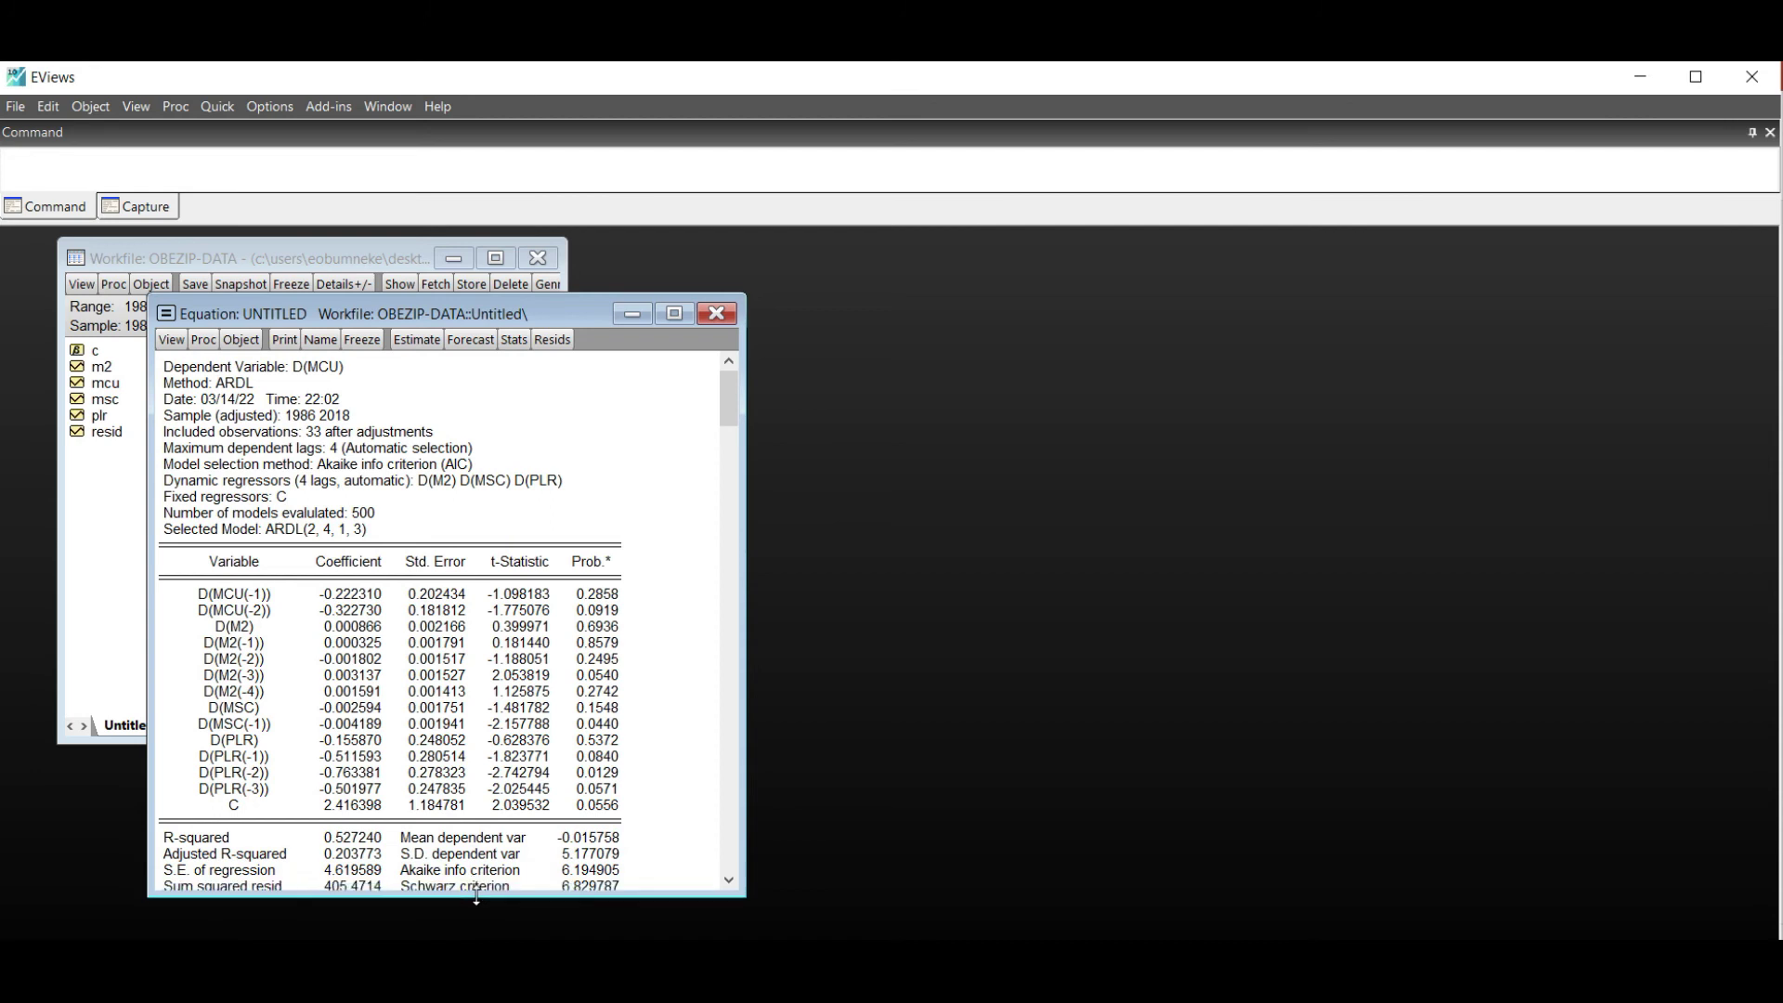